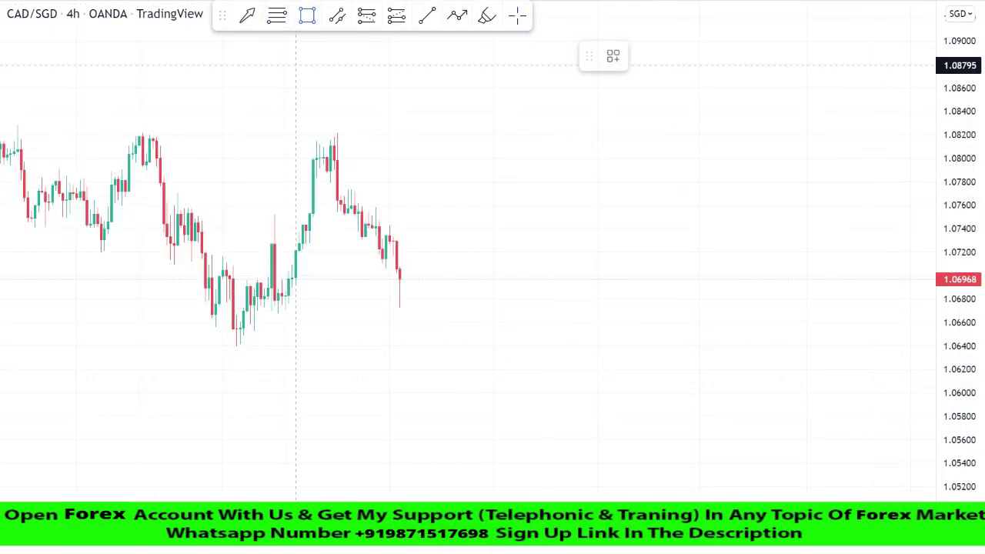
- Draw a resistance rectangle from 1.08099 to 1.08217 at the recent swing high, extending it past the latest candles
{"action": "left_click_drag", "start_coordinate": [310, 146], "coordinate": [796, 133]}
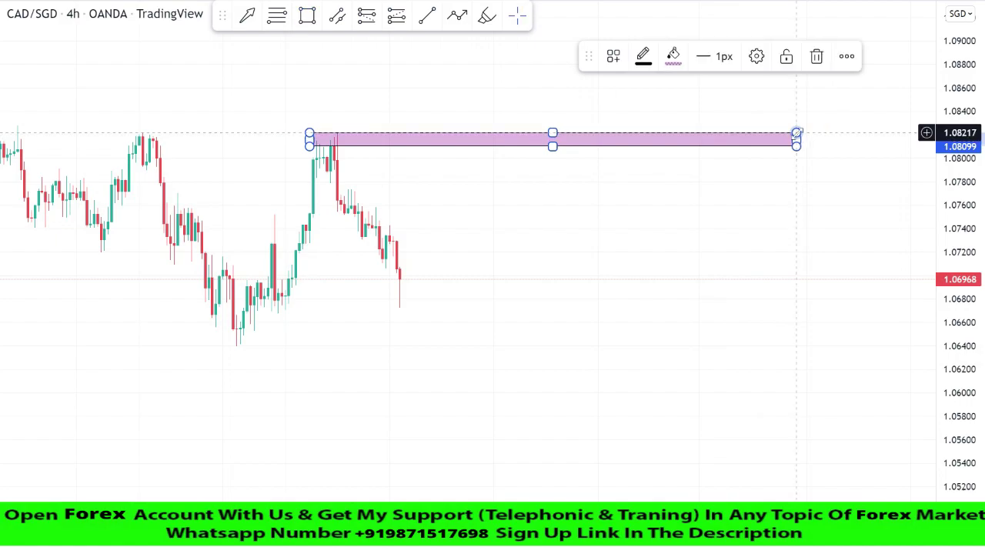
{"action": "key", "text": "Escape"}
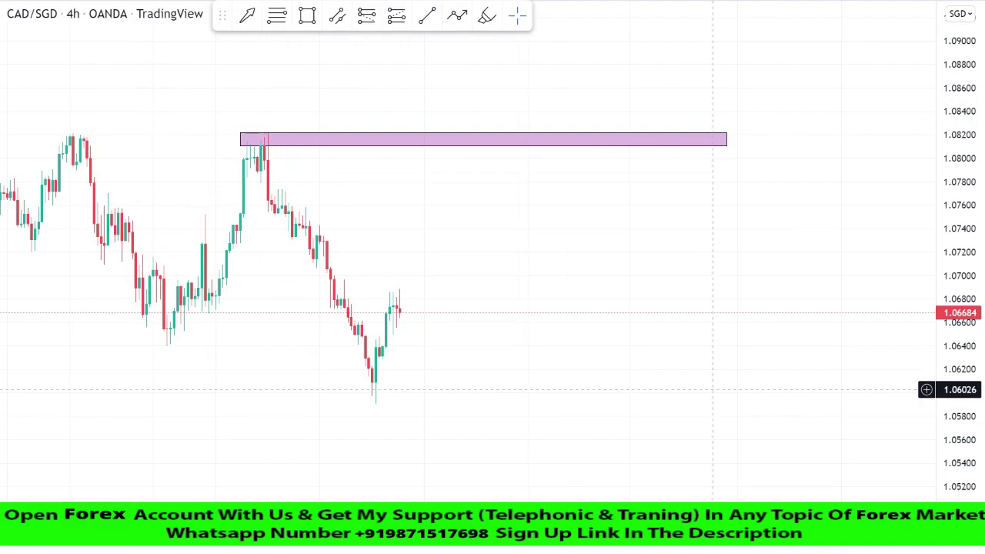
- Draw a descending trend line under the two swing lows, running from 1.06465 to 1.05019 beyond the latest candles
{"action": "left_click_drag", "start_coordinate": [713, 389], "coordinate": [738, 330]}
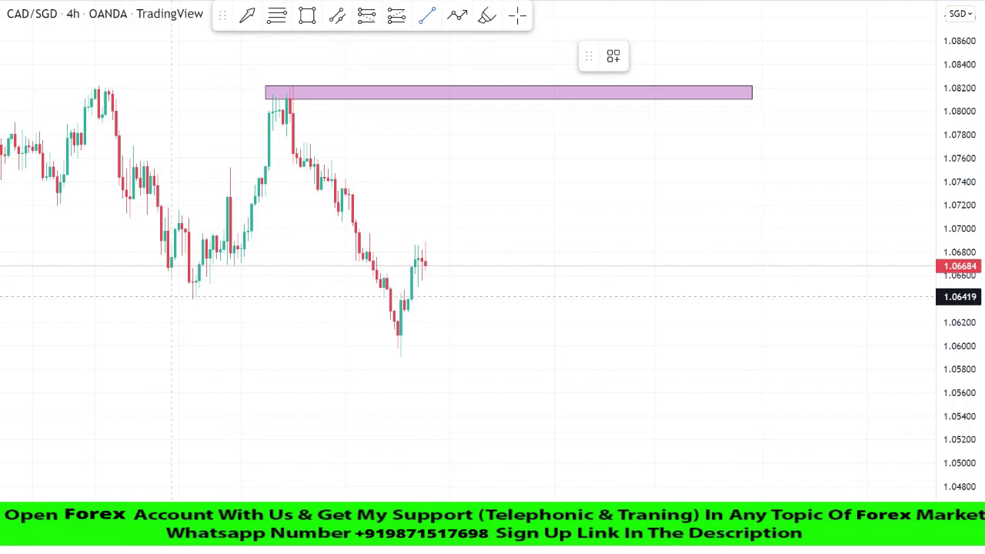
{"action": "mouse_move", "coordinate": [173, 296]}
{"action": "left_mouse_down"}
{"action": "mouse_move", "coordinate": [631, 387]}
{"action": "mouse_move", "coordinate": [762, 443]}
{"action": "left_mouse_up"}
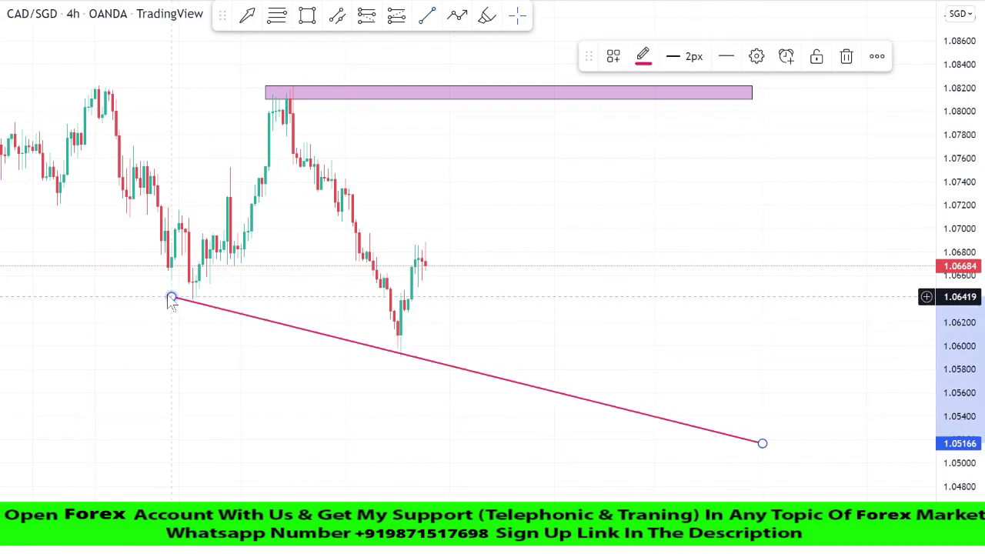
{"action": "left_click_drag", "start_coordinate": [172, 296], "coordinate": [165, 291]}
{"action": "left_click_drag", "start_coordinate": [845, 373], "coordinate": [838, 337]}
{"action": "left_click_drag", "start_coordinate": [958, 280], "coordinate": [958, 355]}
{"action": "left_click_drag", "start_coordinate": [756, 369], "coordinate": [798, 383]}
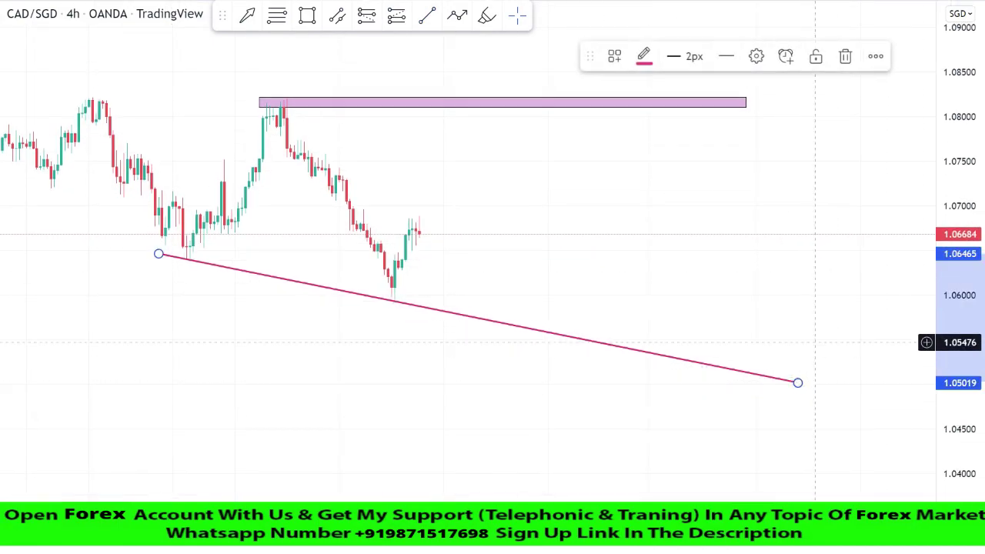
- Advance the bar replay to the trend line and draw a resistance rectangle from about 1.0675 to 1.0689 at the lower swing high
{"action": "left_click_drag", "start_coordinate": [808, 335], "coordinate": [874, 428]}
{"action": "scroll", "coordinate": [858, 392], "scroll_direction": "up", "scroll_amount": 2}
{"action": "scroll", "coordinate": [858, 381], "scroll_direction": "down", "scroll_amount": 1}
{"action": "left_click_drag", "start_coordinate": [971, 309], "coordinate": [973, 234]}
{"action": "scroll", "coordinate": [850, 343], "scroll_direction": "up", "scroll_amount": 1}
{"action": "key", "text": "shift+Right"}
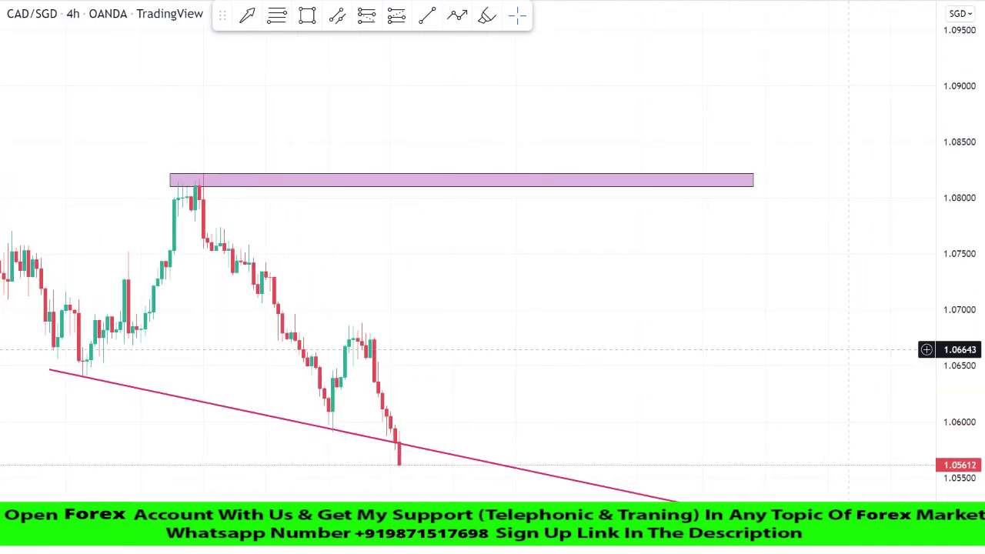
{"action": "left_click_drag", "start_coordinate": [728, 397], "coordinate": [709, 287]}
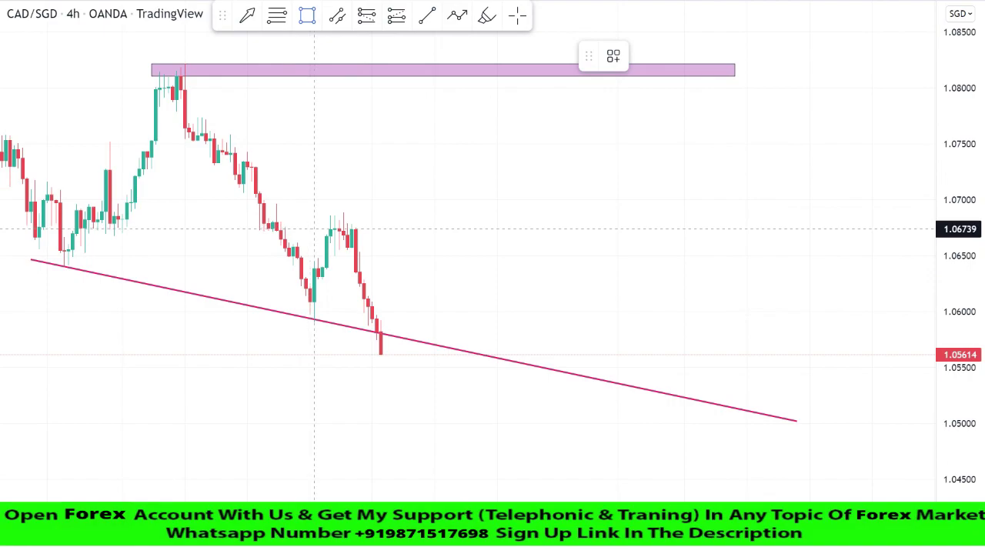
{"action": "left_click_drag", "start_coordinate": [314, 227], "coordinate": [685, 211]}
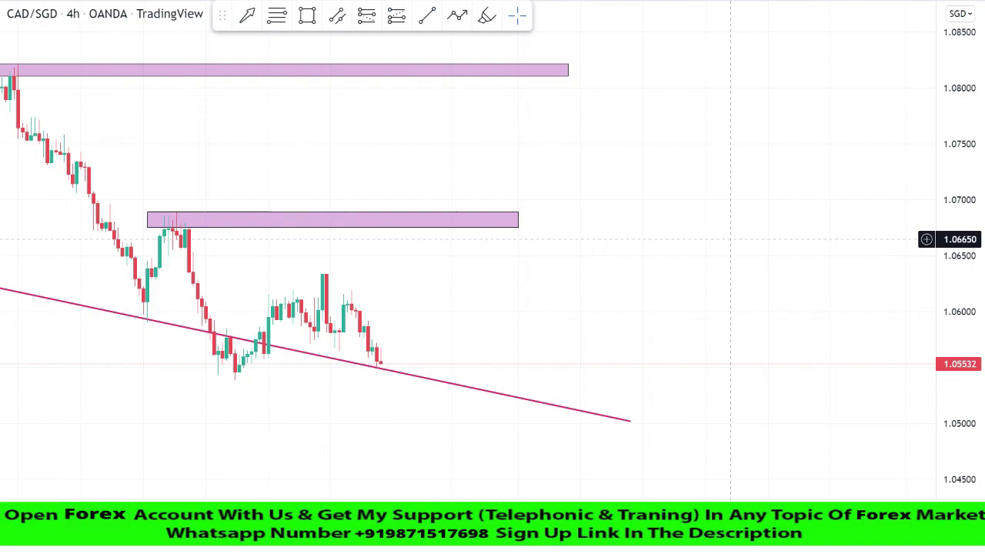
- Place a long position on the latest candle at the descending trend line, with entry 1.05623, stop 1.05484 and target 1.05902
{"action": "scroll", "coordinate": [671, 274], "scroll_direction": "down", "scroll_amount": 1}
{"action": "left_click_drag", "start_coordinate": [668, 276], "coordinate": [756, 239]}
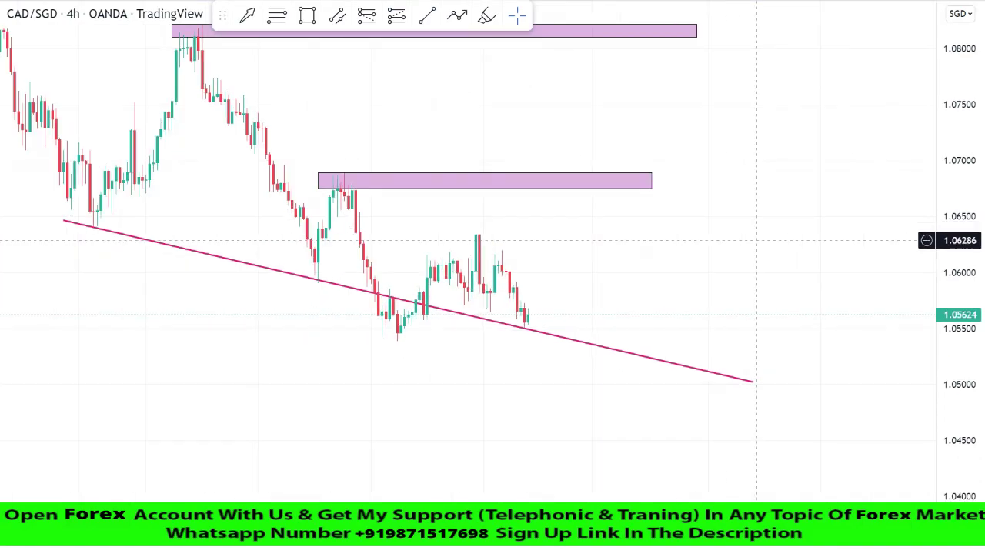
{"action": "left_click_drag", "start_coordinate": [746, 279], "coordinate": [930, 236]}
{"action": "scroll", "coordinate": [927, 235], "scroll_direction": "up", "scroll_amount": 3}
{"action": "left_click_drag", "start_coordinate": [958, 354], "coordinate": [958, 243]}
{"action": "scroll", "coordinate": [461, 200], "scroll_direction": "up", "scroll_amount": 1}
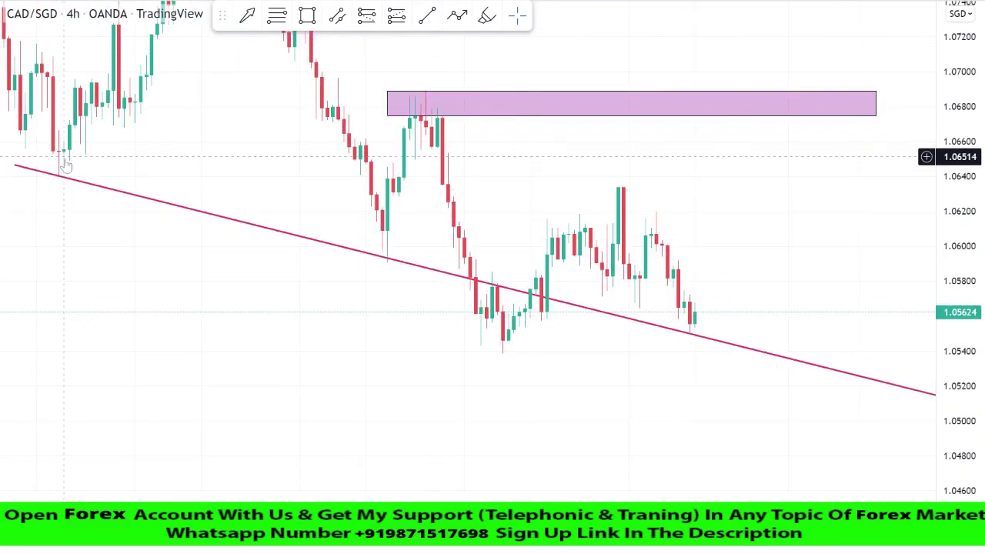
{"action": "scroll", "coordinate": [716, 277], "scroll_direction": "up", "scroll_amount": 4}
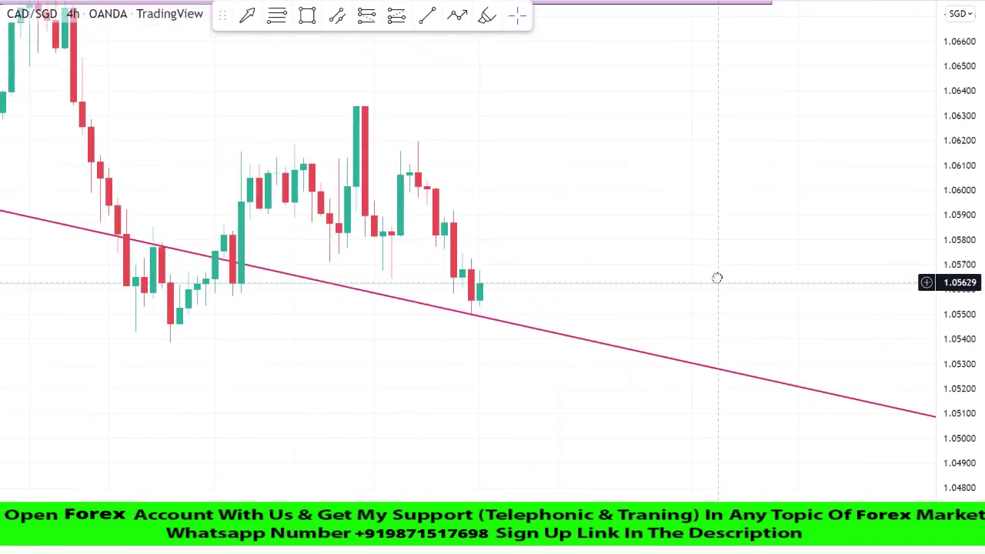
{"action": "left_click_drag", "start_coordinate": [717, 278], "coordinate": [694, 260]}
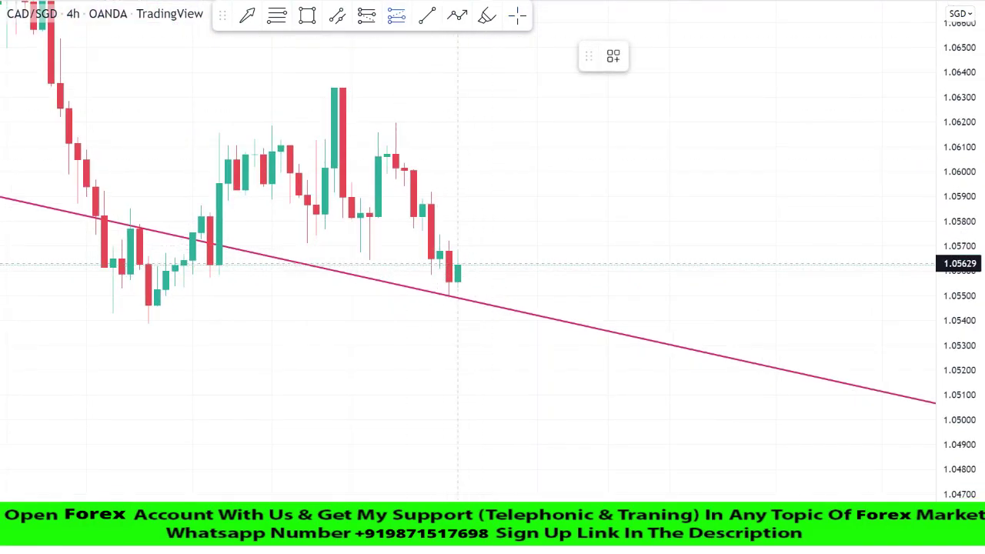
{"action": "left_click", "coordinate": [458, 266]}
{"action": "left_click_drag", "start_coordinate": [458, 340], "coordinate": [458, 300]}
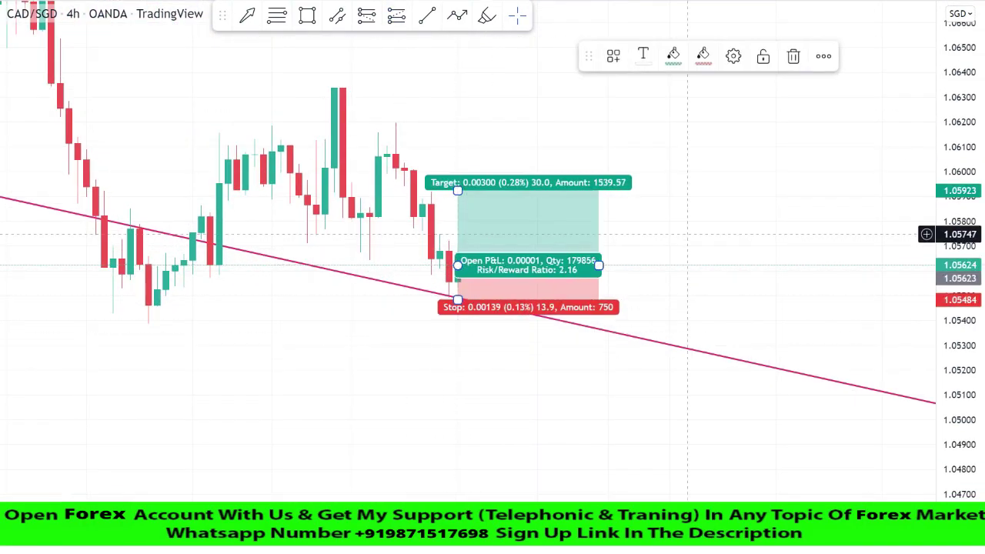
{"action": "left_click_drag", "start_coordinate": [687, 234], "coordinate": [677, 265]}
{"action": "left_click_drag", "start_coordinate": [448, 223], "coordinate": [448, 227]}
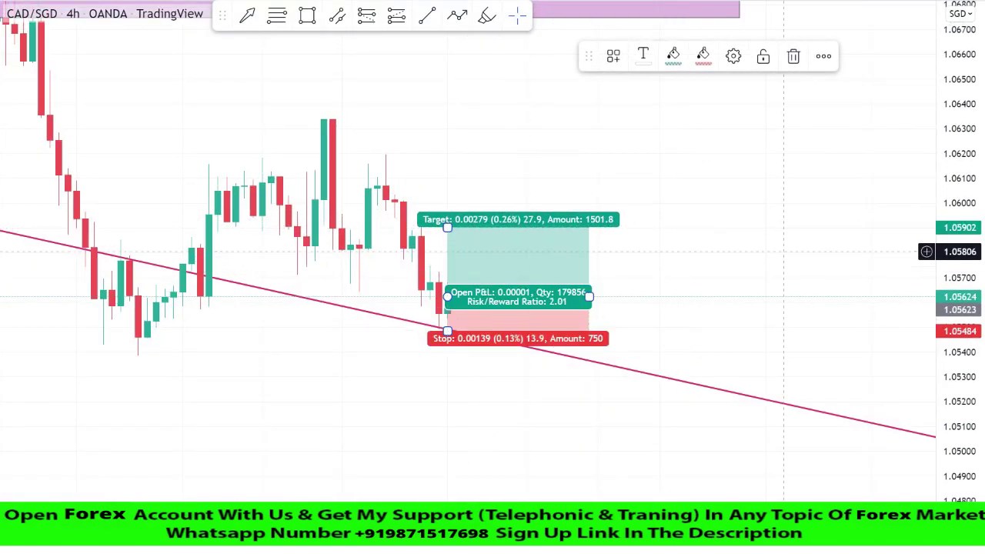
- Play the bar replay forward until price passes the long position's target
{"action": "left_click", "coordinate": [783, 248]}
{"action": "key", "text": "shift+Down"}
{"action": "key", "text": "shift+Down"}
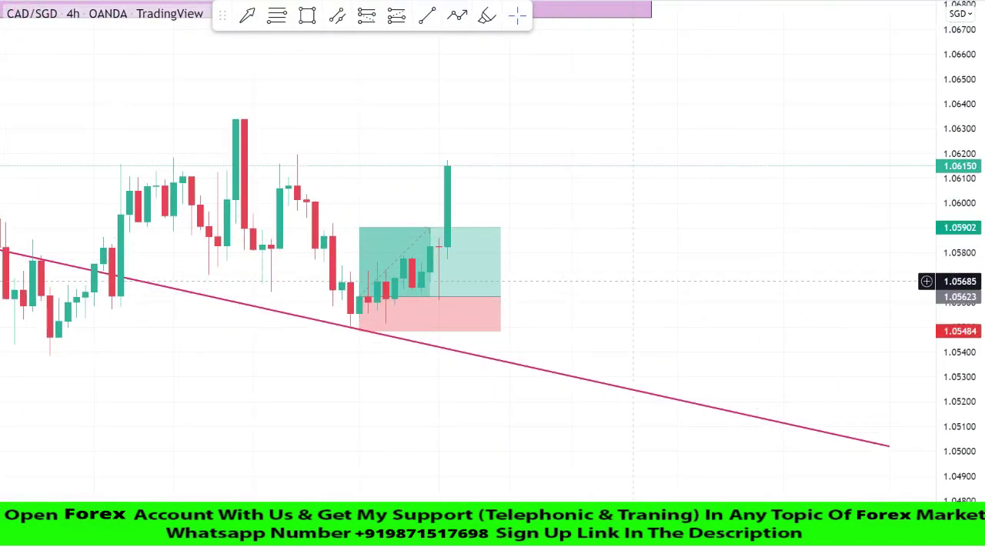
- Remove the long position from the chart
{"action": "left_click", "coordinate": [447, 249]}
{"action": "right_click", "coordinate": [446, 249]}
{"action": "left_click", "coordinate": [479, 492]}
{"action": "scroll", "coordinate": [690, 339], "scroll_direction": "down", "scroll_amount": 2}
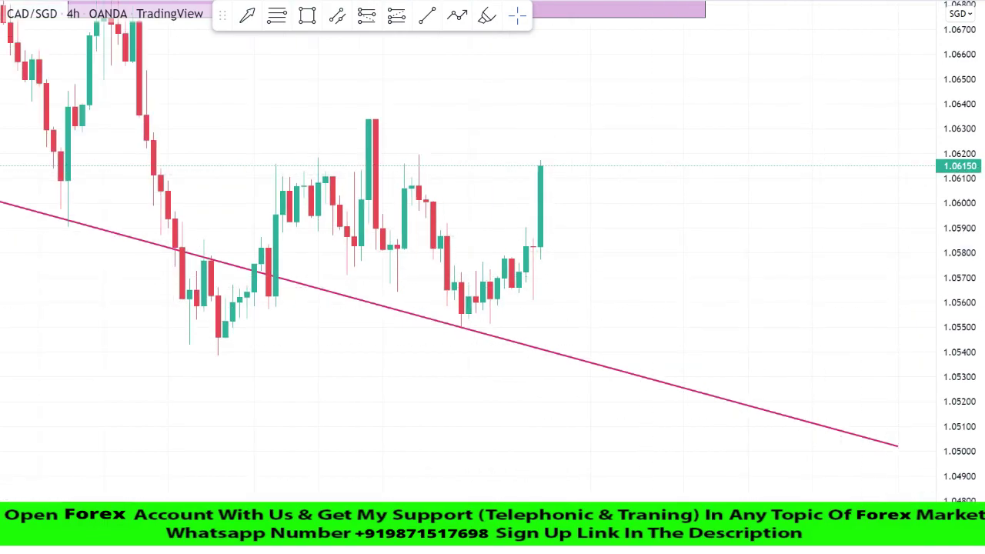
- Draw a rising support trend line under the two latest swing lows, from 1.05374 to about 1.0588
{"action": "scroll", "coordinate": [789, 253], "scroll_direction": "down", "scroll_amount": 5}
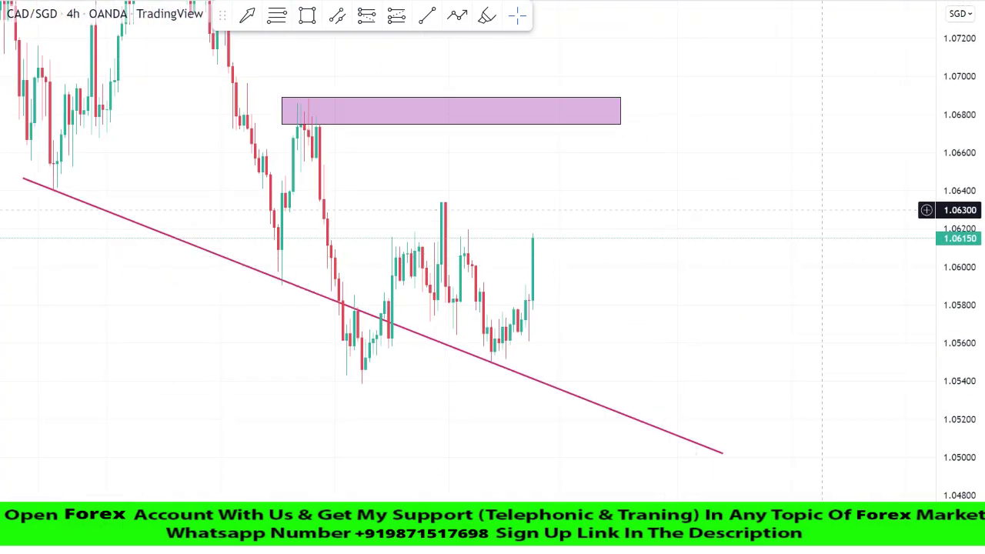
{"action": "left_click", "coordinate": [430, 132]}
{"action": "key", "text": "alt+t"}
{"action": "left_click", "coordinate": [346, 361]}
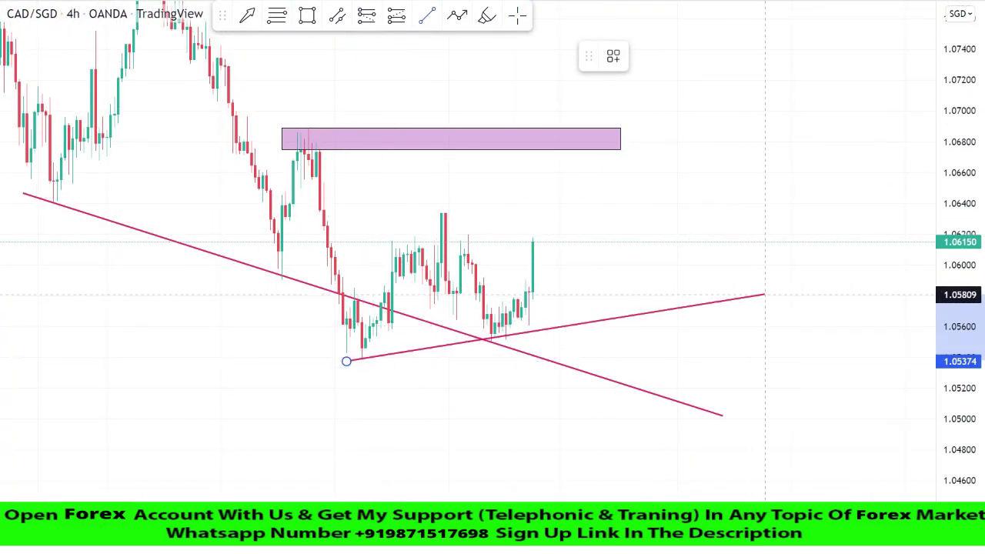
{"action": "left_click", "coordinate": [830, 284]}
{"action": "left_click", "coordinate": [845, 233]}
{"action": "left_click_drag", "start_coordinate": [829, 285], "coordinate": [867, 283]}
{"action": "left_click", "coordinate": [848, 217]}
- Place a short position on the latest candle below the lower rectangle, with entry 1.06596, stop 1.06891 and target 1.06005
{"action": "left_click_drag", "start_coordinate": [849, 216], "coordinate": [716, 284]}
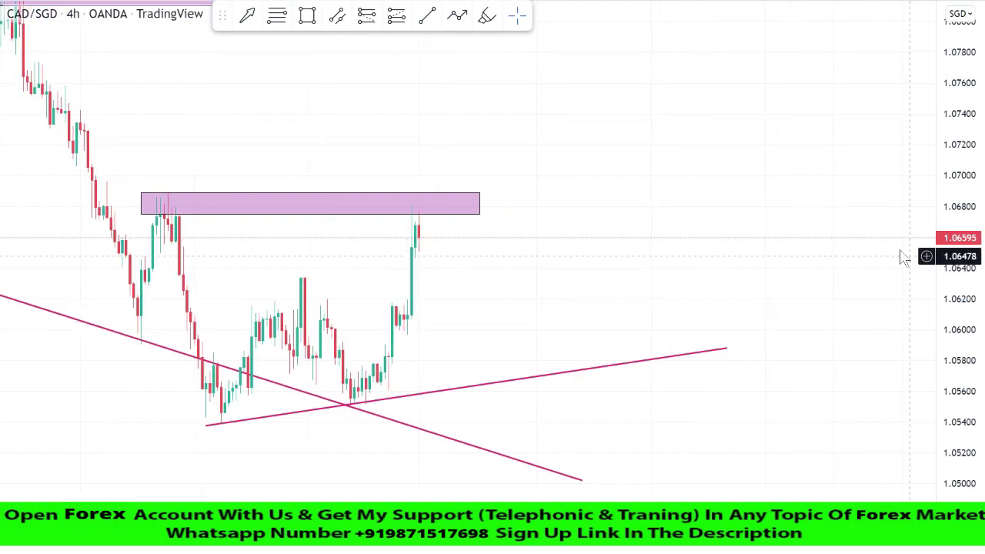
{"action": "scroll", "coordinate": [861, 250], "scroll_direction": "up", "scroll_amount": 3}
{"action": "left_click_drag", "start_coordinate": [479, 261], "coordinate": [789, 237]}
{"action": "scroll", "coordinate": [791, 202], "scroll_direction": "down", "scroll_amount": 1}
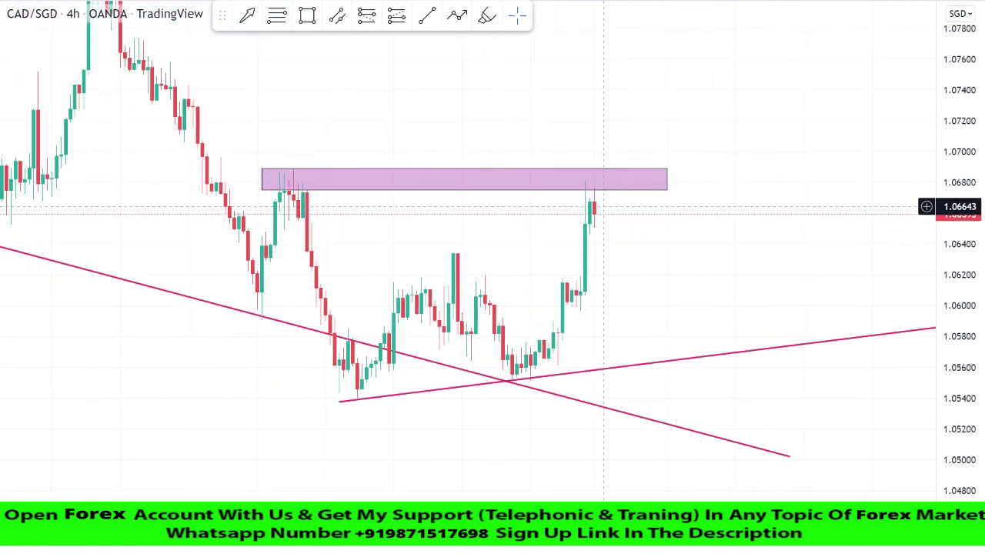
{"action": "left_click_drag", "start_coordinate": [606, 218], "coordinate": [586, 239]}
{"action": "left_click_drag", "start_coordinate": [959, 327], "coordinate": [958, 169]}
{"action": "scroll", "coordinate": [846, 192], "scroll_direction": "up", "scroll_amount": 2}
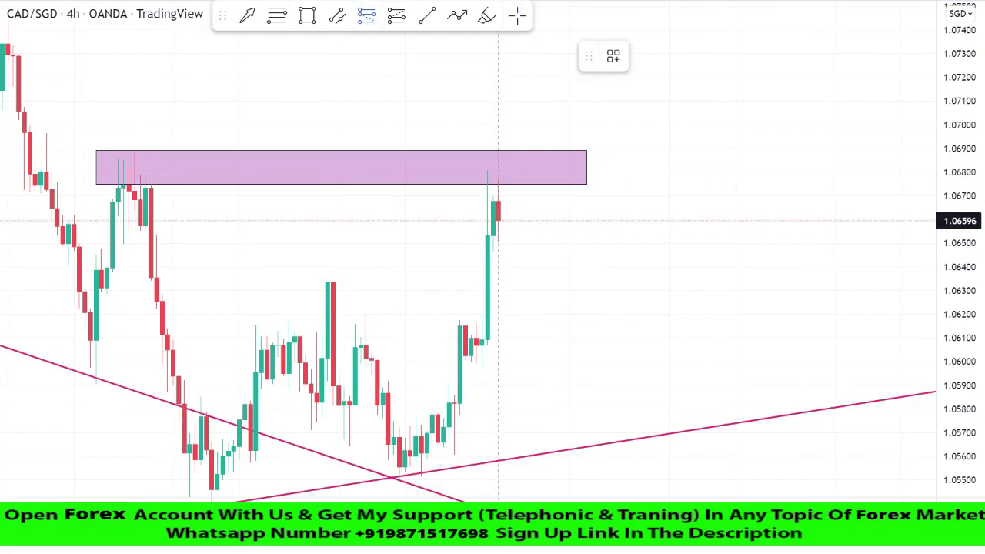
{"action": "left_click", "coordinate": [498, 221]}
{"action": "left_click_drag", "start_coordinate": [499, 123], "coordinate": [498, 151]}
{"action": "left_click_drag", "start_coordinate": [501, 319], "coordinate": [511, 360]}
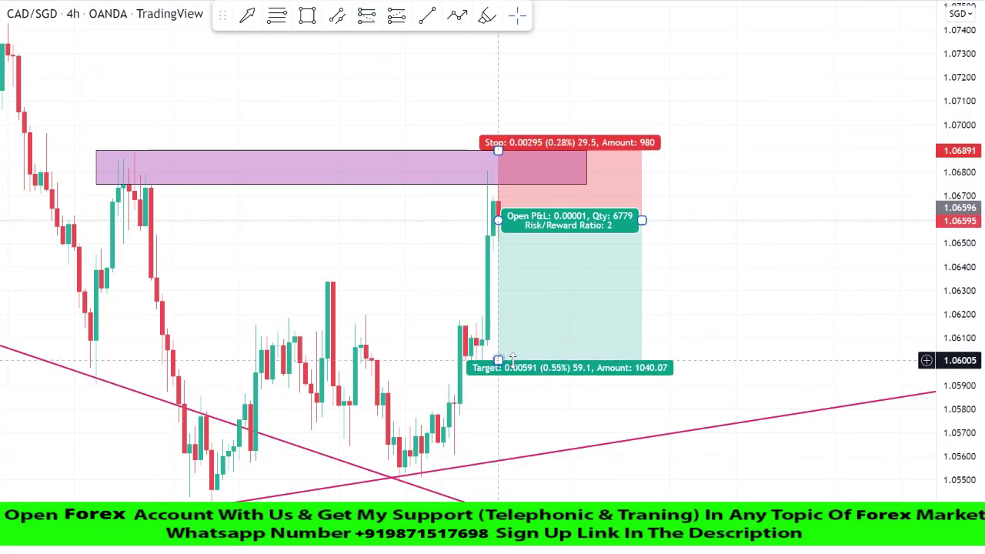
- Play the bar replay until price passes the short position's target, and remove that position from the chart
{"action": "left_click", "coordinate": [785, 262]}
{"action": "key", "text": "shift+Down"}
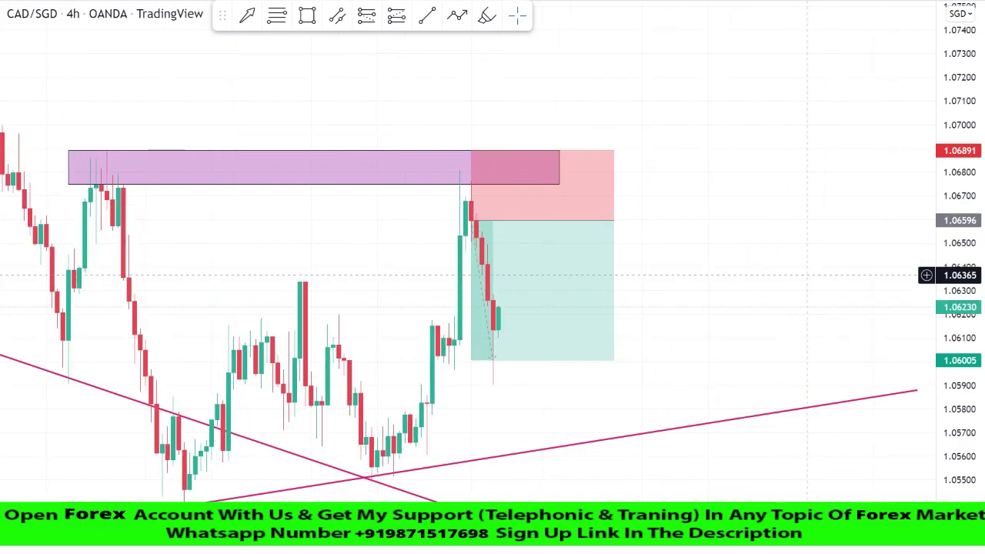
{"action": "right_click", "coordinate": [546, 228]}
{"action": "left_click", "coordinate": [590, 473]}
- Extend the lower resistance rectangle's right edge well beyond the latest candles
{"action": "scroll", "coordinate": [800, 308], "scroll_direction": "down", "scroll_amount": 1}
{"action": "left_click_drag", "start_coordinate": [971, 115], "coordinate": [959, 308]}
{"action": "scroll", "coordinate": [731, 236], "scroll_direction": "down", "scroll_amount": 2}
{"action": "left_click_drag", "start_coordinate": [731, 236], "coordinate": [605, 233]}
{"action": "left_click_drag", "start_coordinate": [534, 214], "coordinate": [704, 203]}
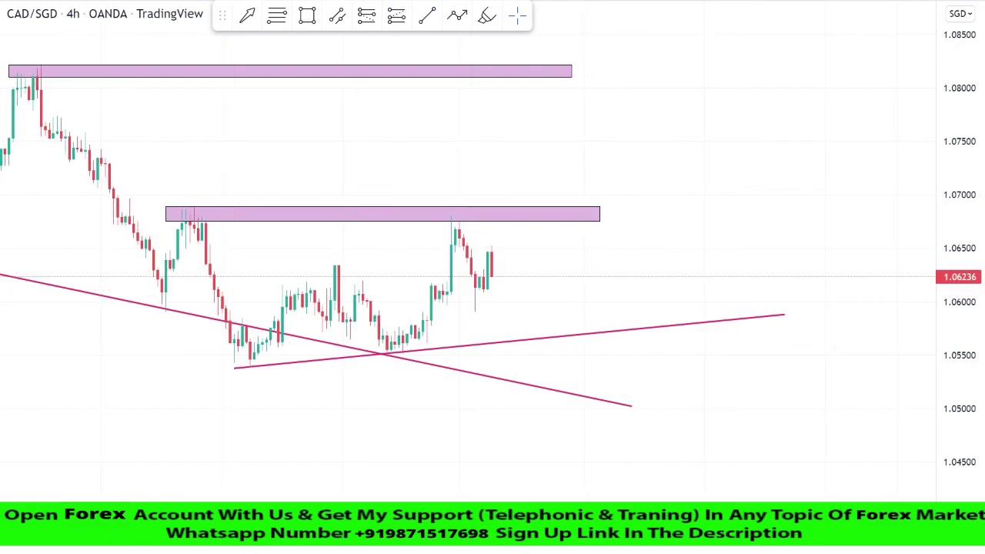
- Place a short position on the candle rejecting the lower rectangle, with entry 1.06705, stop 1.06921 and target 1.06273
{"action": "left_click_drag", "start_coordinate": [344, 260], "coordinate": [506, 256]}
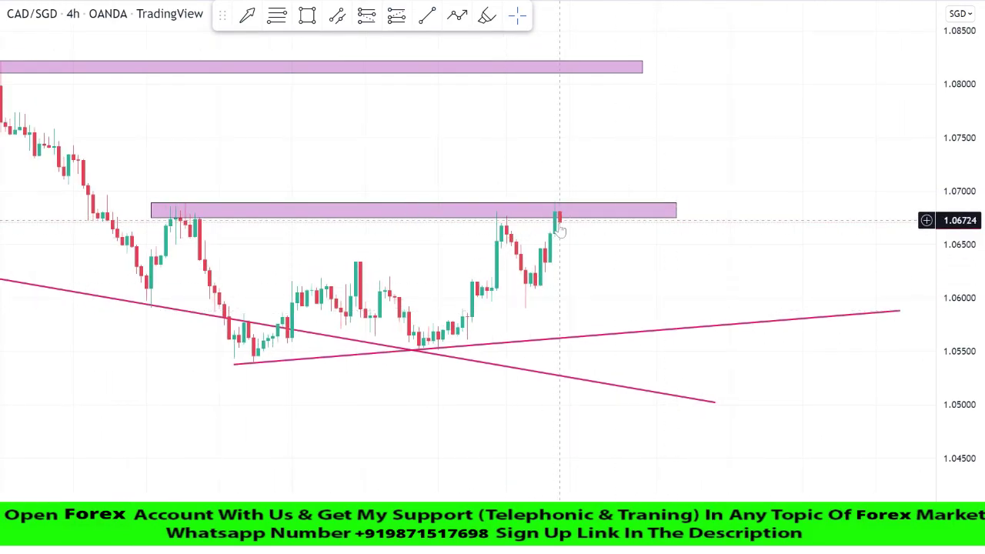
{"action": "scroll", "coordinate": [561, 231], "scroll_direction": "up", "scroll_amount": 5}
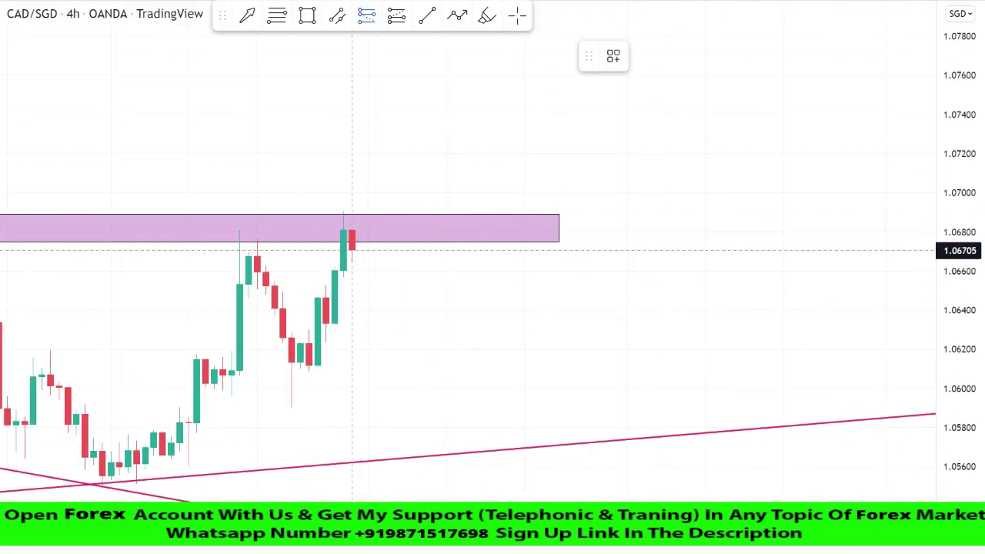
{"action": "left_click", "coordinate": [352, 252]}
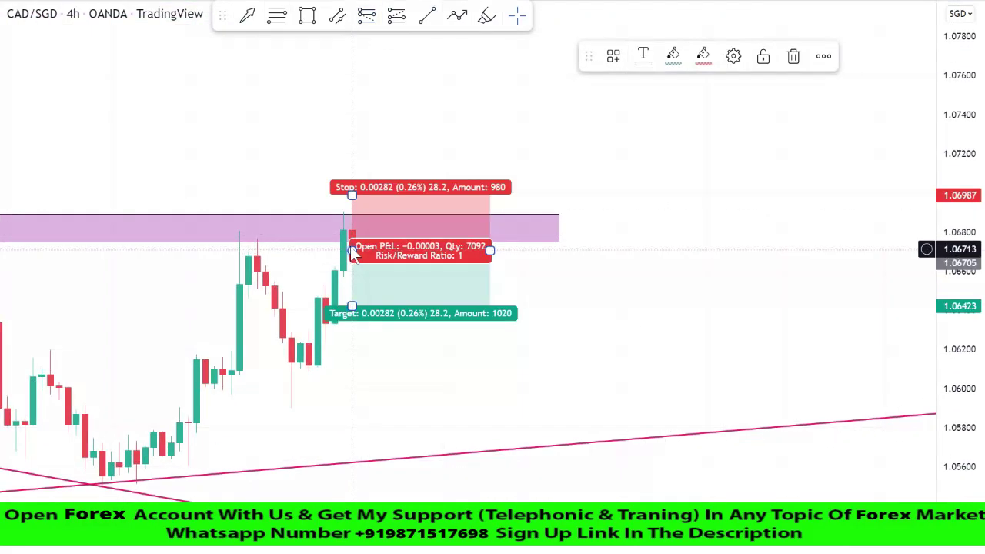
{"action": "left_click_drag", "start_coordinate": [355, 307], "coordinate": [355, 335]}
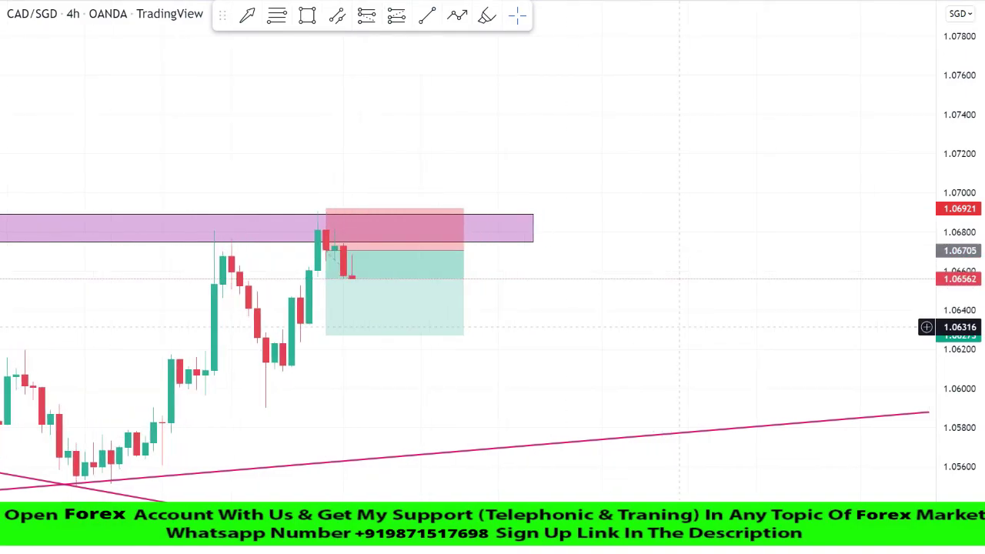
- Remove the short position with entry 1.06705 from the chart
{"action": "right_click", "coordinate": [311, 299]}
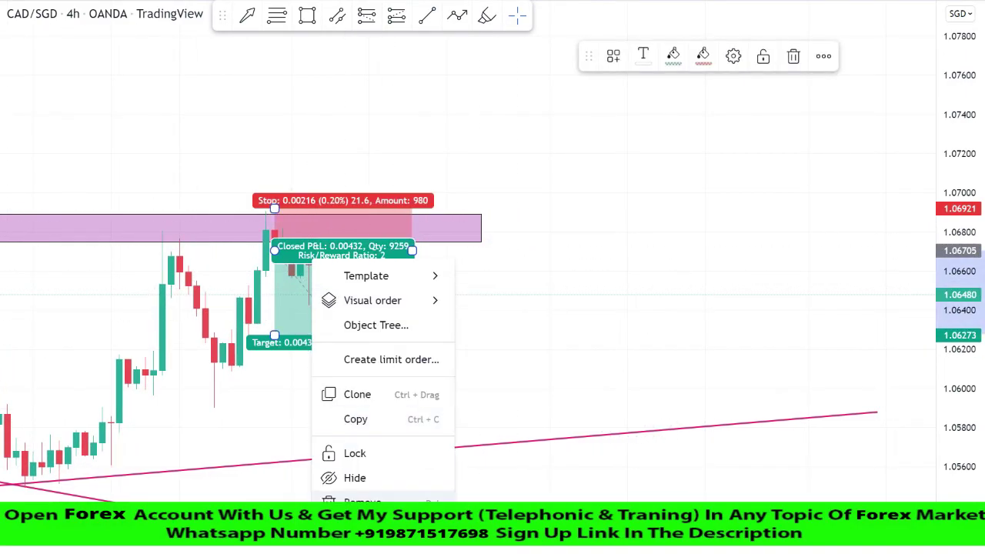
{"action": "left_click", "coordinate": [351, 500]}
{"action": "scroll", "coordinate": [725, 262], "scroll_direction": "down", "scroll_amount": 4}
{"action": "scroll", "coordinate": [726, 258], "scroll_direction": "up", "scroll_amount": 1}
- Draw a rising trend line across the two recent highs, from 1.06705 to about 1.0749
{"action": "key", "text": "alt+t"}
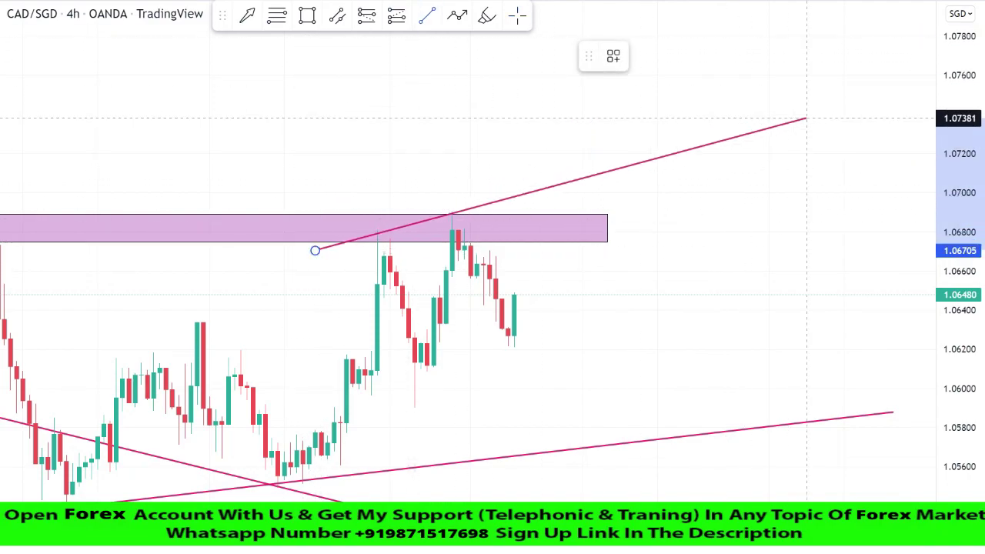
{"action": "left_click", "coordinate": [868, 97]}
{"action": "left_click_drag", "start_coordinate": [314, 251], "coordinate": [88, 331]}
- Stretch the lower rectangle further right so it covers the area ahead of the breakout candles
{"action": "scroll", "coordinate": [679, 165], "scroll_direction": "down", "scroll_amount": 5}
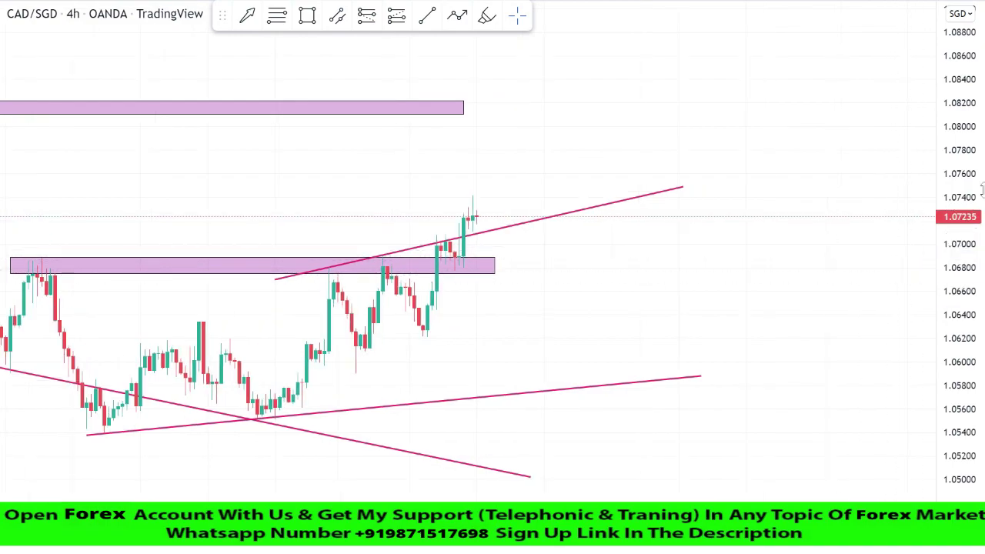
{"action": "scroll", "coordinate": [457, 271], "scroll_direction": "up", "scroll_amount": 3}
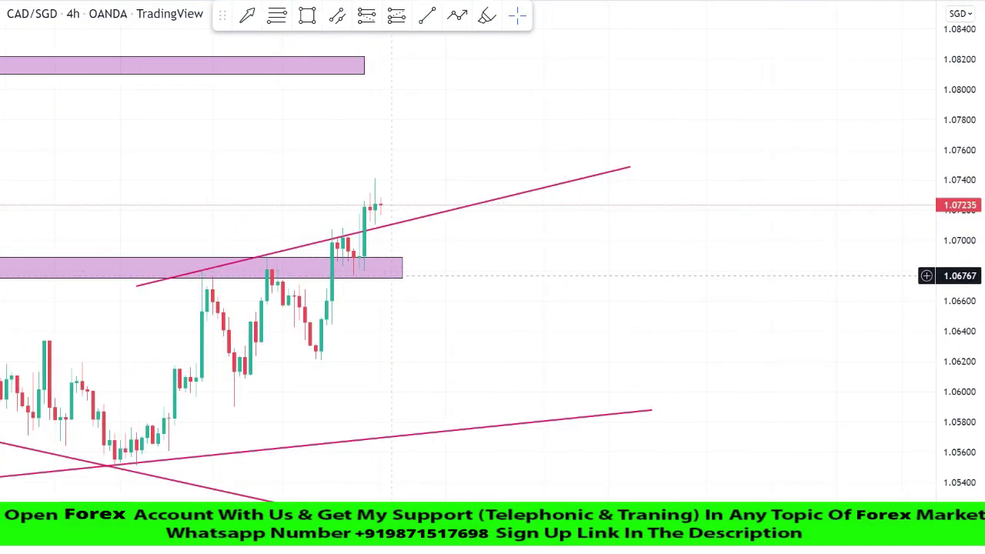
{"action": "left_click_drag", "start_coordinate": [401, 268], "coordinate": [548, 268]}
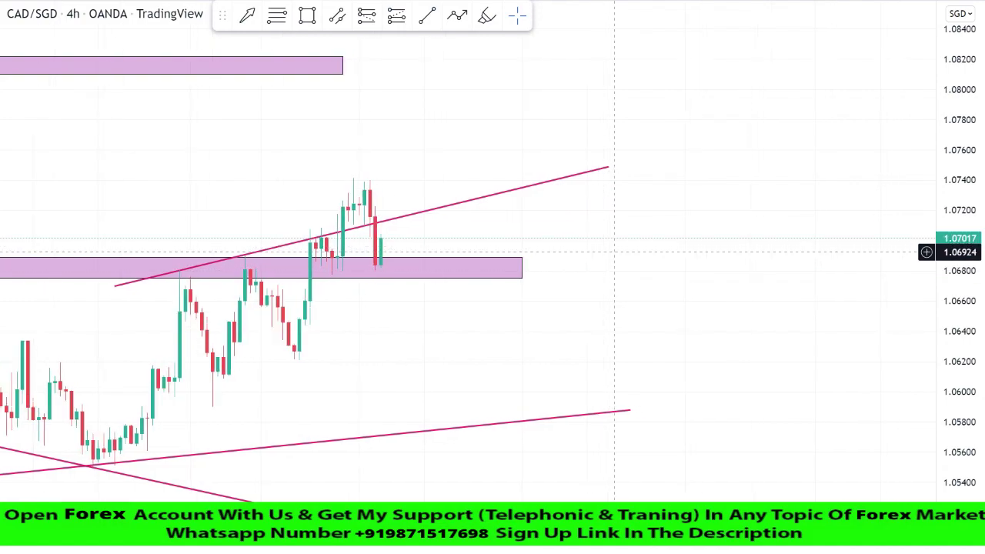
- Place a long position on the newest candle bouncing off the lower rectangle, with entry 1.07015, stop 1.06755 and target 1.07538
{"action": "scroll", "coordinate": [614, 252], "scroll_direction": "up", "scroll_amount": 4}
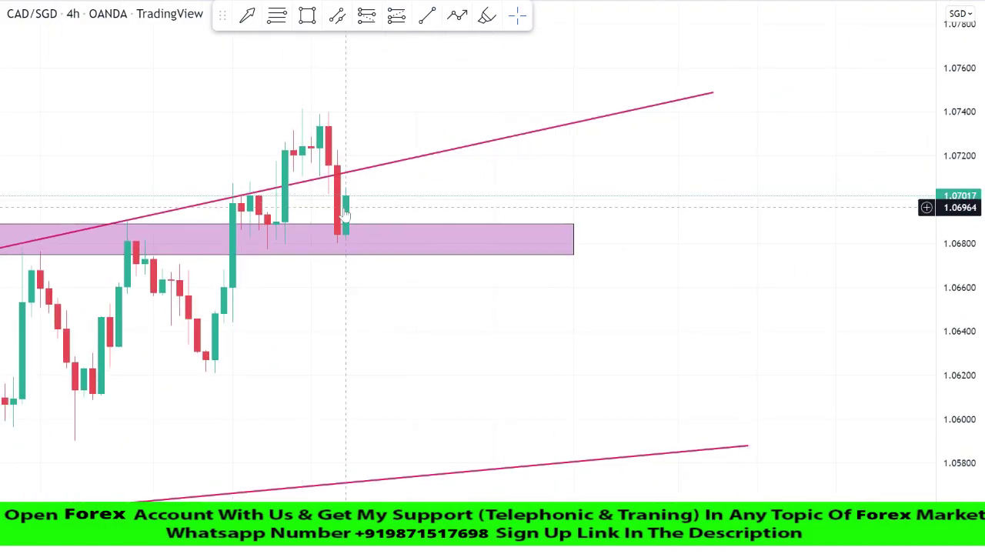
{"action": "scroll", "coordinate": [320, 247], "scroll_direction": "down", "scroll_amount": 2}
{"action": "scroll", "coordinate": [397, 260], "scroll_direction": "up", "scroll_amount": 6}
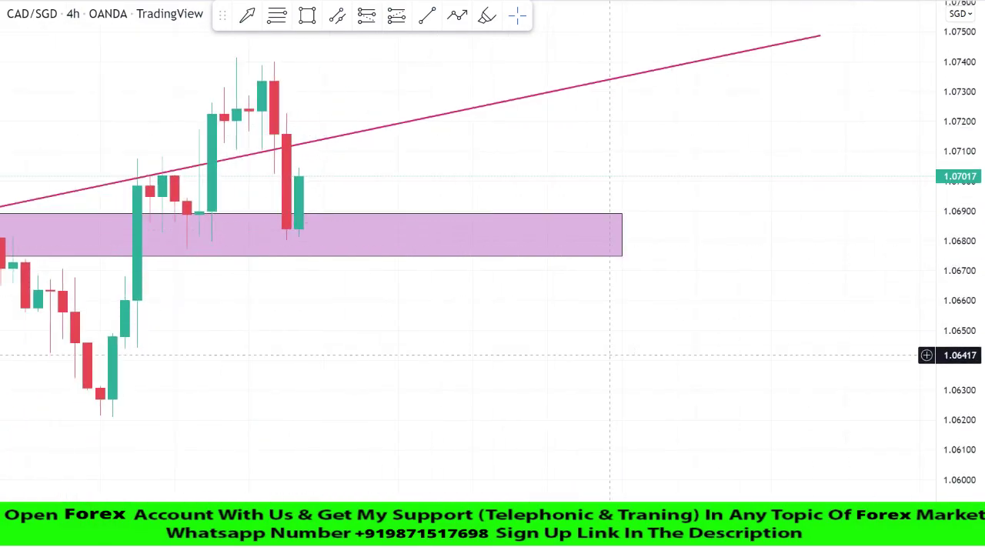
{"action": "left_click_drag", "start_coordinate": [610, 354], "coordinate": [750, 328]}
{"action": "left_click", "coordinate": [438, 150]}
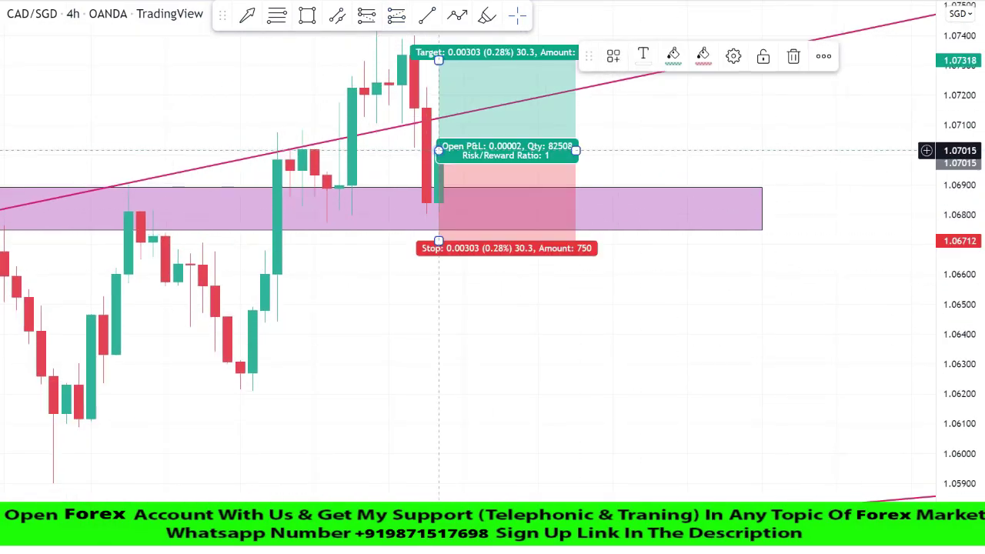
{"action": "left_click_drag", "start_coordinate": [438, 240], "coordinate": [439, 228]}
{"action": "left_click_drag", "start_coordinate": [460, 310], "coordinate": [517, 418]}
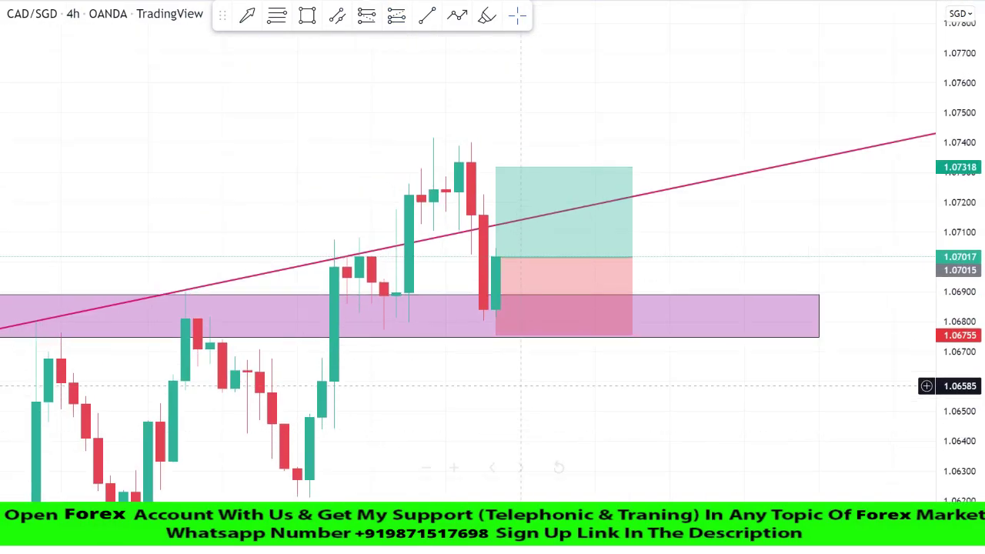
{"action": "left_click_drag", "start_coordinate": [495, 167], "coordinate": [481, 101]}
- Advance the bar replay by eight candles to play out the long trade
{"action": "left_click_drag", "start_coordinate": [940, 118], "coordinate": [939, 285]}
{"action": "left_click", "coordinate": [926, 288]}
{"action": "key", "text": "shift+Right"}
{"action": "key", "text": "shift+Right"}
{"action": "key", "text": "shift+Right"}
{"action": "key", "text": "shift+Right"}
{"action": "key", "text": "shift+Right"}
{"action": "key", "text": "shift+Right"}
{"action": "key", "text": "shift+Right"}
{"action": "key", "text": "shift+Right"}
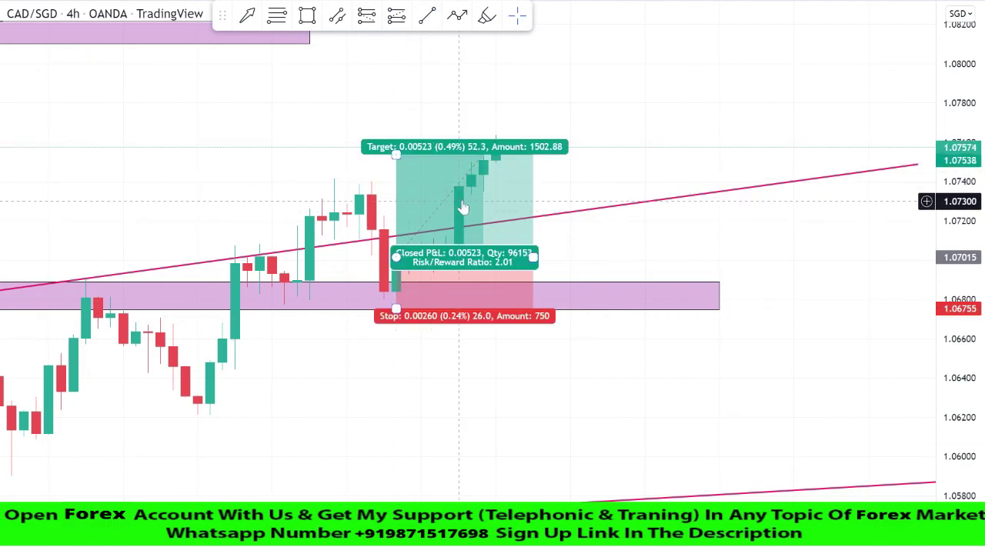
- Remove the long position with entry 1.07015 from the chart
{"action": "right_click", "coordinate": [461, 202]}
{"action": "left_click", "coordinate": [503, 427]}
{"action": "key", "text": "ctrl+z"}
{"action": "right_click", "coordinate": [498, 241]}
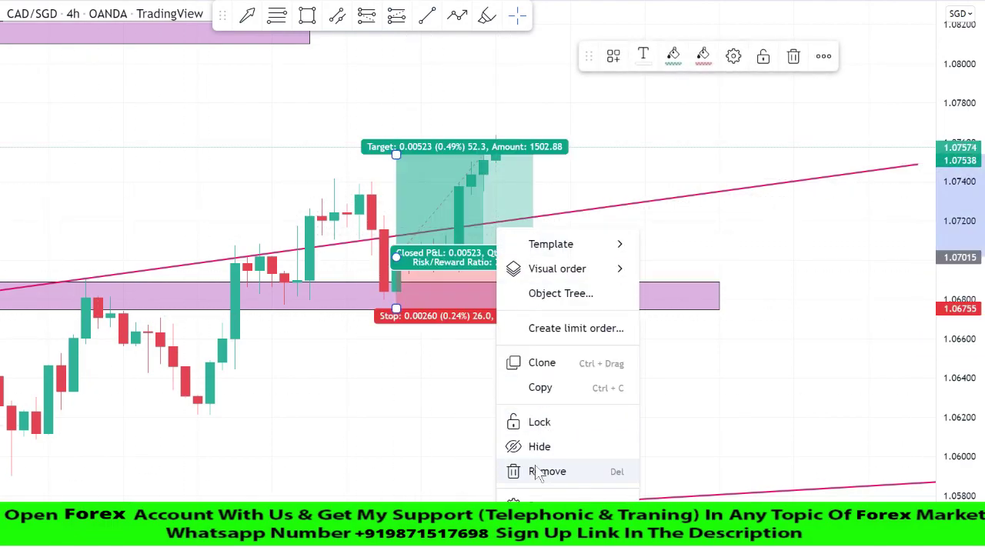
{"action": "left_click", "coordinate": [534, 466]}
- Draw a falling trend line from 1.08354 above the upper rectangle's first peak, across the recent high, down to 1.07016
{"action": "scroll", "coordinate": [768, 290], "scroll_direction": "down", "scroll_amount": 5}
{"action": "scroll", "coordinate": [768, 290], "scroll_direction": "down", "scroll_amount": 3}
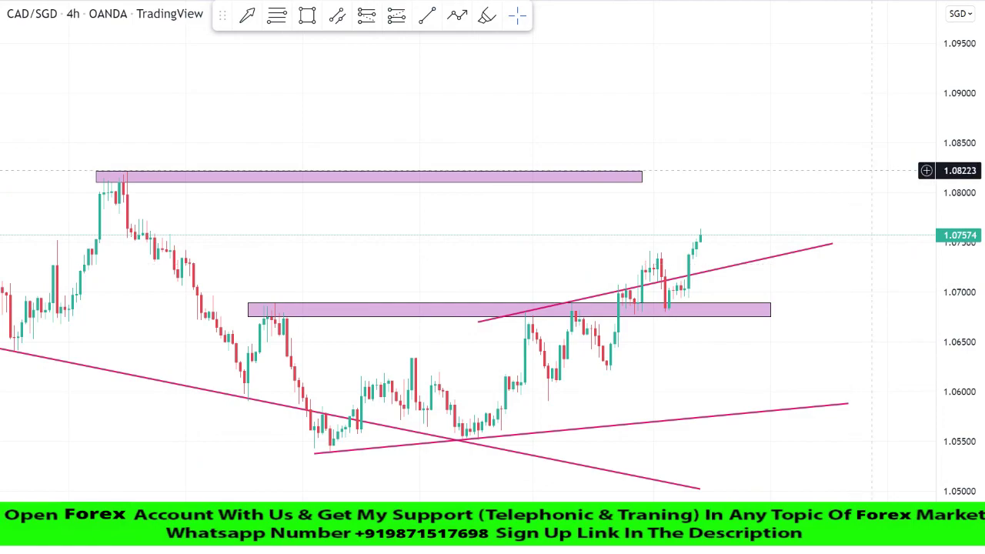
{"action": "scroll", "coordinate": [872, 170], "scroll_direction": "down", "scroll_amount": 1}
{"action": "left_click_drag", "start_coordinate": [819, 203], "coordinate": [803, 209]}
{"action": "left_click_drag", "start_coordinate": [654, 177], "coordinate": [564, 139]}
{"action": "key", "text": "ctrl+z"}
{"action": "left_click", "coordinate": [427, 15]}
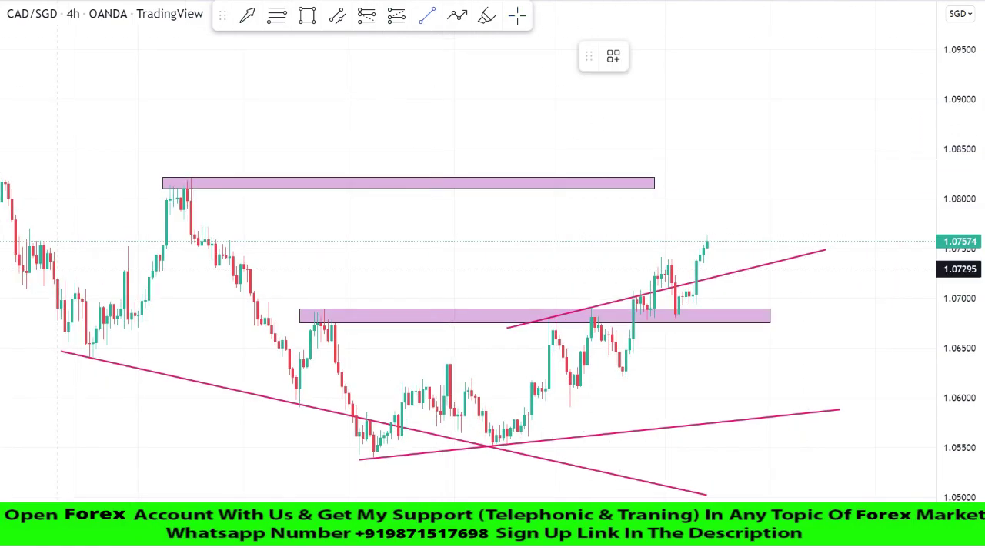
{"action": "mouse_move", "coordinate": [121, 163]}
{"action": "left_mouse_down"}
{"action": "mouse_move", "coordinate": [924, 334]}
{"action": "mouse_move", "coordinate": [882, 296]}
{"action": "left_mouse_up"}
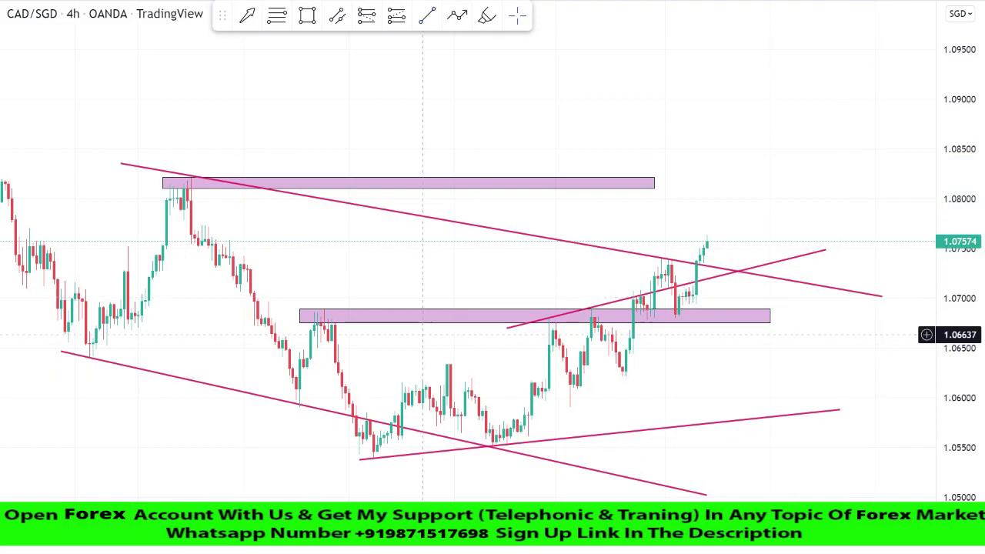
{"action": "left_click_drag", "start_coordinate": [121, 163], "coordinate": [103, 163]}
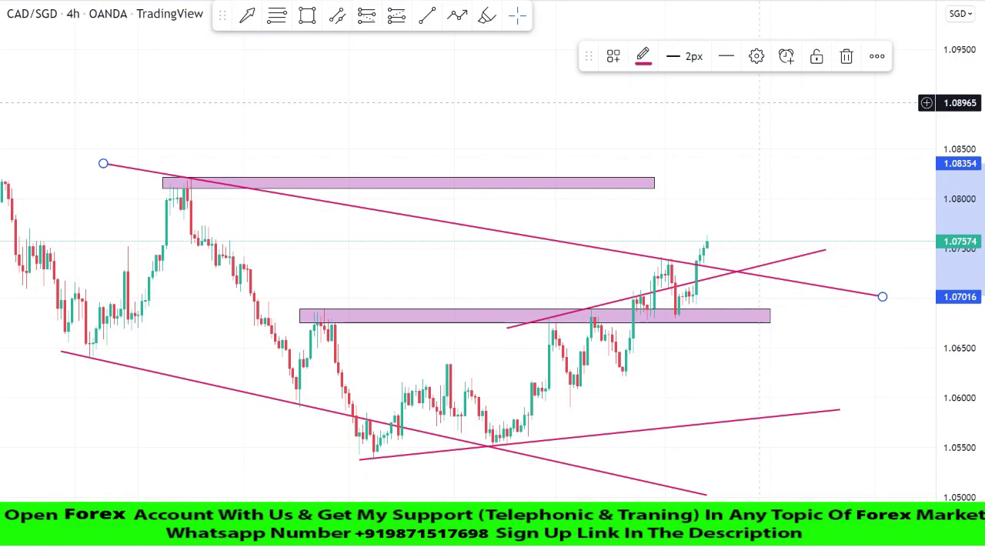
- Stretch the upper rectangle further right so it extends well past the newest candles
{"action": "left_click_drag", "start_coordinate": [760, 102], "coordinate": [675, 113]}
{"action": "left_click_drag", "start_coordinate": [961, 188], "coordinate": [960, 57]}
{"action": "scroll", "coordinate": [858, 21], "scroll_direction": "up", "scroll_amount": 1}
{"action": "left_click", "coordinate": [537, 147]}
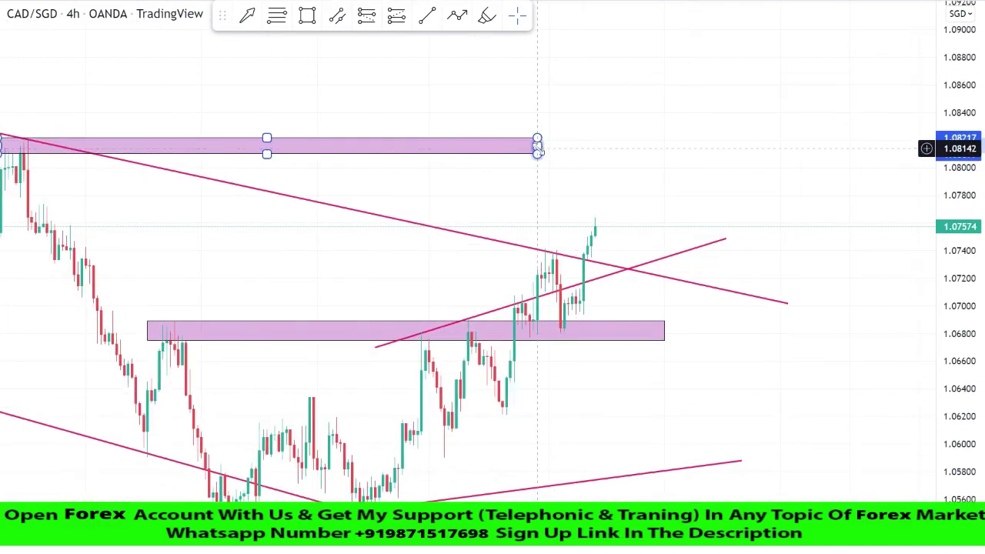
{"action": "left_click_drag", "start_coordinate": [537, 145], "coordinate": [803, 145]}
{"action": "left_click", "coordinate": [824, 239]}
- Draw a rising trend line from the lower rectangle's first high at about 1.0684 across the latest peak, ending at about 1.083
{"action": "scroll", "coordinate": [823, 240], "scroll_direction": "down", "scroll_amount": 2}
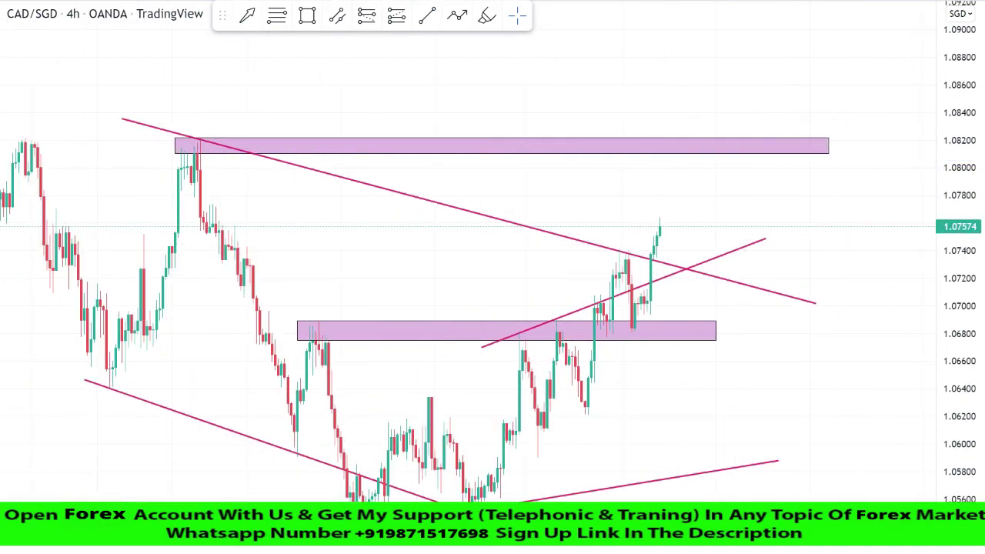
{"action": "left_click_drag", "start_coordinate": [884, 145], "coordinate": [810, 113]}
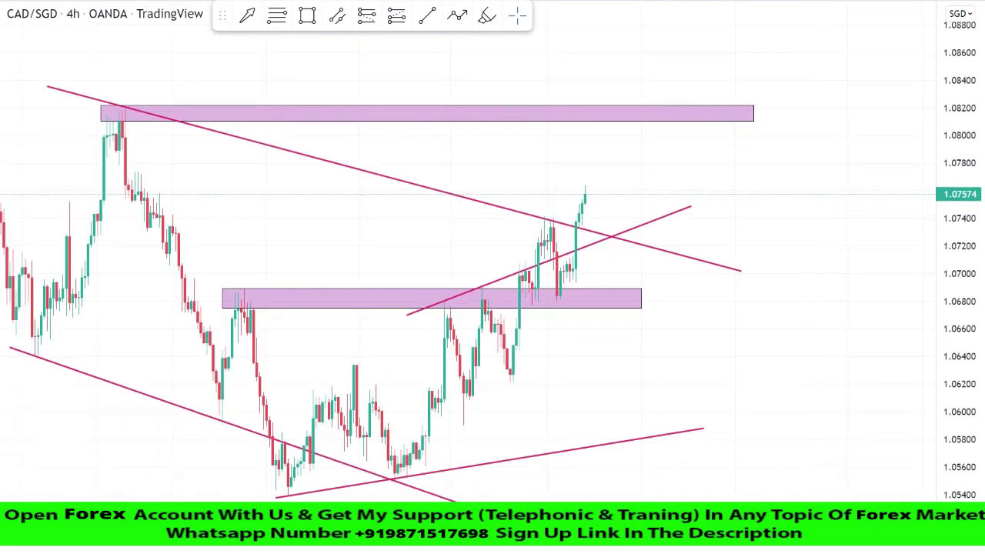
{"action": "left_click_drag", "start_coordinate": [829, 181], "coordinate": [836, 143]}
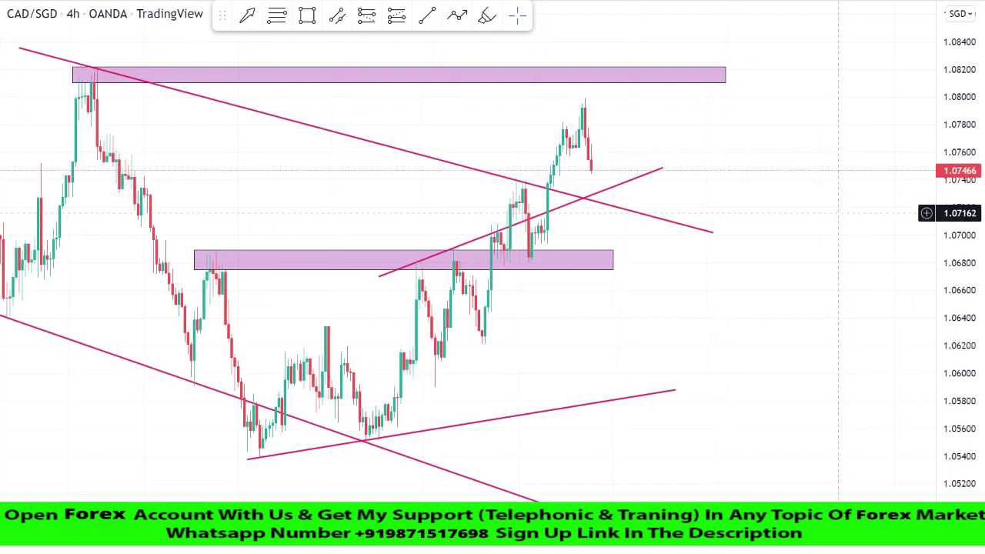
{"action": "scroll", "coordinate": [285, 223], "scroll_direction": "up", "scroll_amount": 2}
{"action": "left_click_drag", "start_coordinate": [318, 183], "coordinate": [405, 154]}
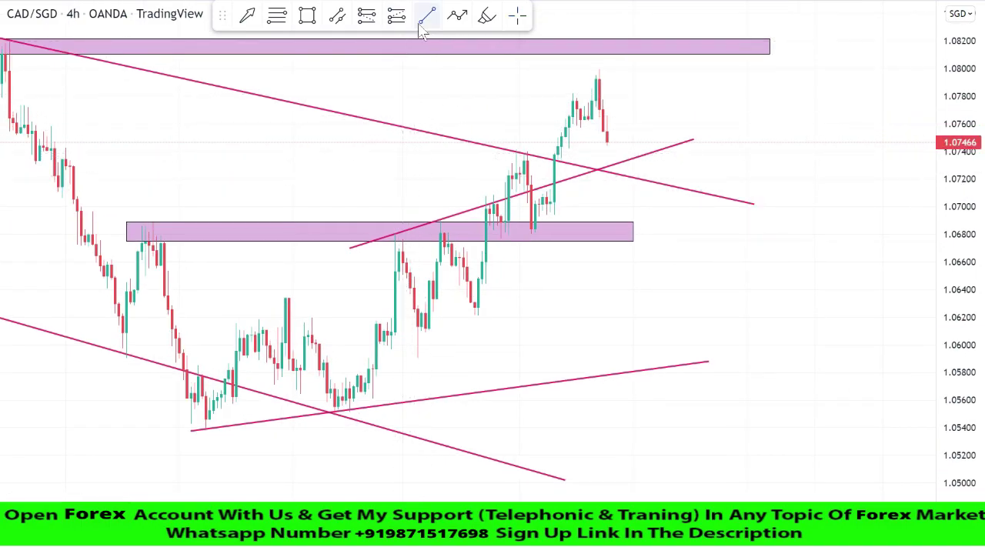
{"action": "left_click", "coordinate": [131, 222]}
{"action": "left_click", "coordinate": [671, 50]}
{"action": "left_click_drag", "start_coordinate": [697, 130], "coordinate": [721, 166]}
{"action": "left_click_drag", "start_coordinate": [156, 258], "coordinate": [158, 264]}
{"action": "left_click_drag", "start_coordinate": [694, 86], "coordinate": [746, 65]}
{"action": "left_click", "coordinate": [885, 131]}
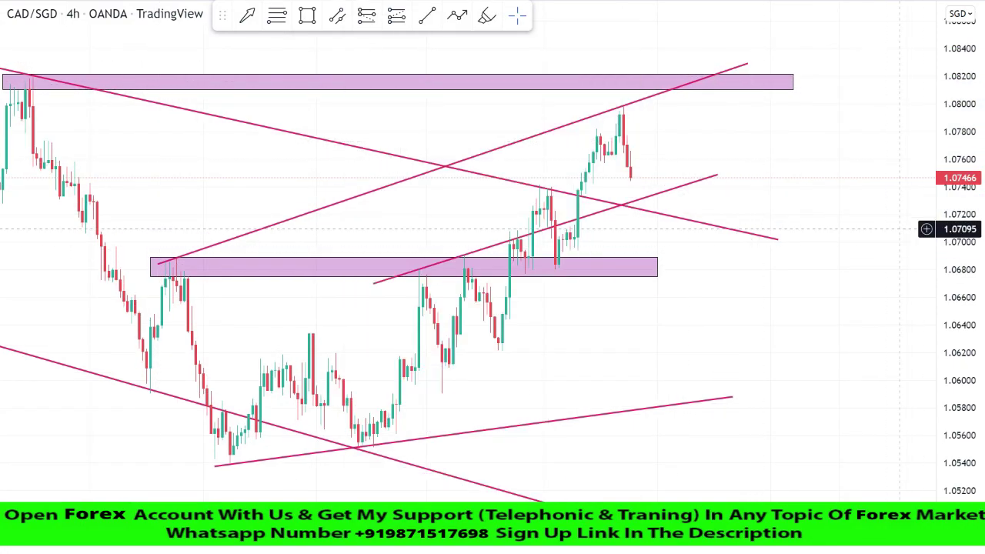
- Place a long position on the candle bouncing off the shorter rising trend line, with entry 1.07413, stop 1.07285 and target 1.07670
{"action": "left_click_drag", "start_coordinate": [954, 229], "coordinate": [954, 338]}
{"action": "scroll", "coordinate": [901, 276], "scroll_direction": "down", "scroll_amount": 3}
{"action": "left_click_drag", "start_coordinate": [898, 279], "coordinate": [954, 227]}
{"action": "scroll", "coordinate": [869, 251], "scroll_direction": "up", "scroll_amount": 2}
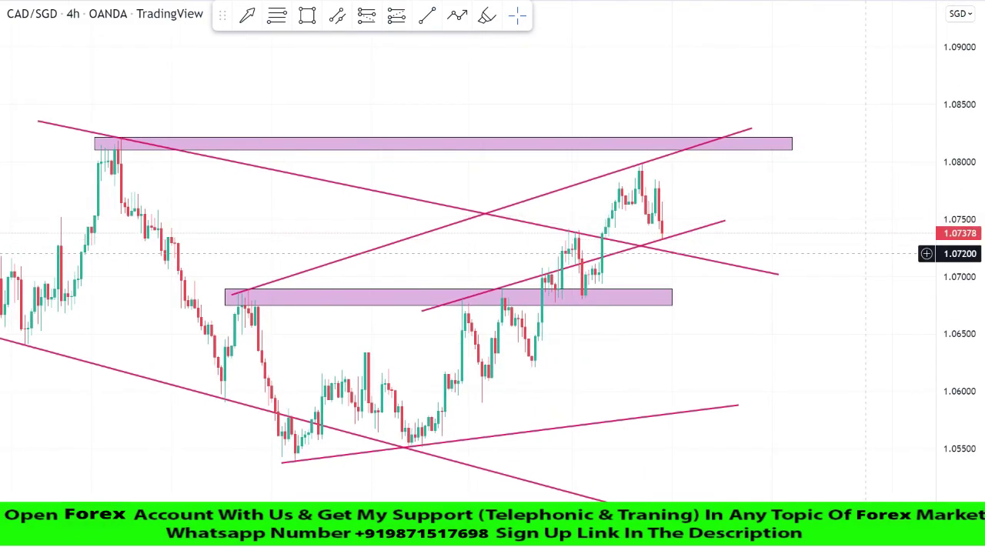
{"action": "scroll", "coordinate": [861, 253], "scroll_direction": "up", "scroll_amount": 3}
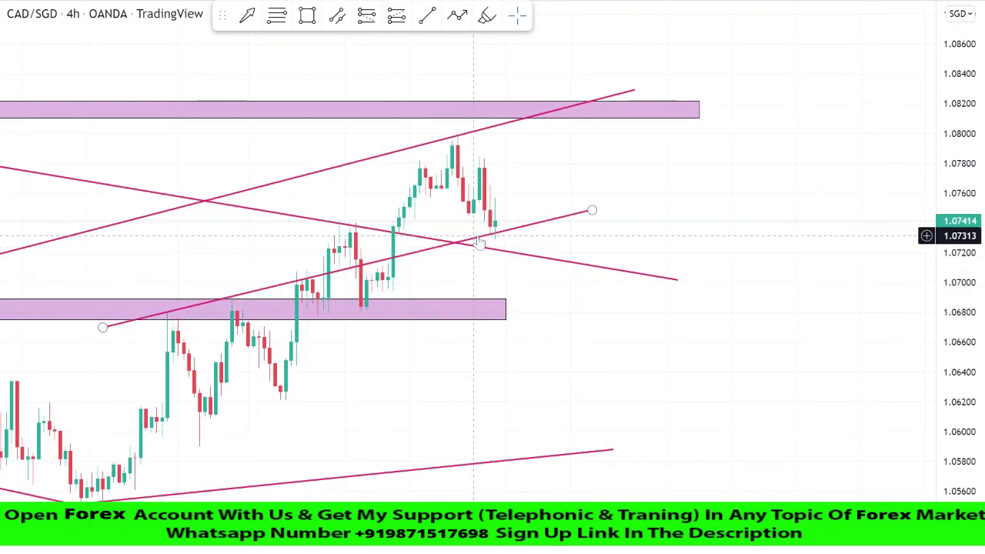
{"action": "scroll", "coordinate": [927, 270], "scroll_direction": "up", "scroll_amount": 2}
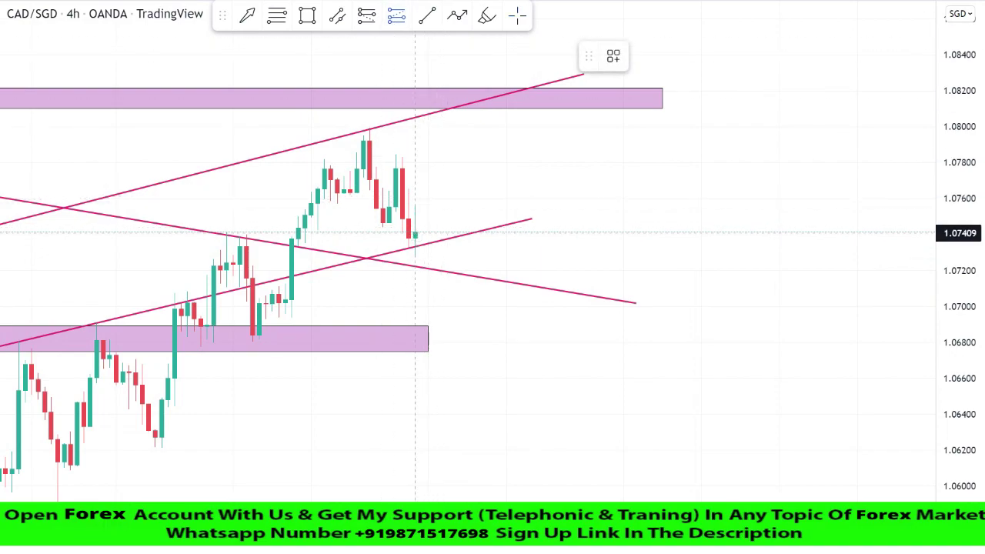
{"action": "left_click", "coordinate": [416, 231]}
{"action": "left_click_drag", "start_coordinate": [416, 308], "coordinate": [416, 254]}
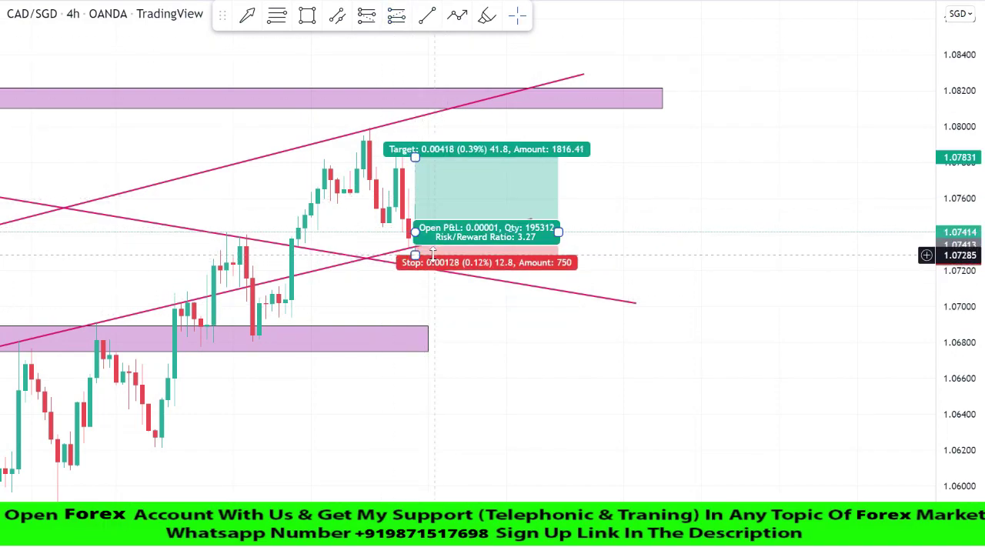
{"action": "left_click_drag", "start_coordinate": [410, 187], "coordinate": [434, 226]}
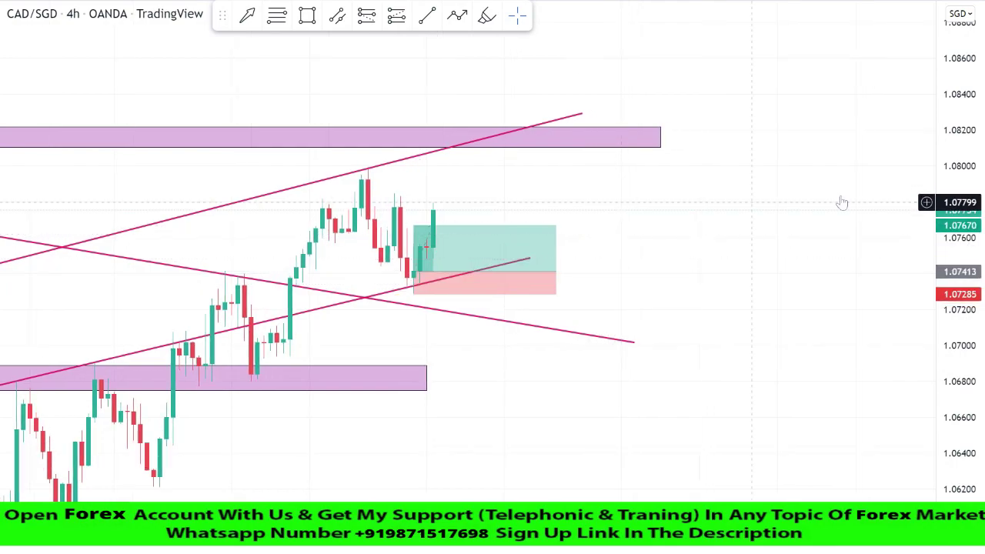
- Remove the long position with entry 1.07413 from the chart
{"action": "right_click", "coordinate": [469, 260]}
{"action": "mouse_move", "coordinate": [472, 269]}
{"action": "left_click", "coordinate": [500, 497]}
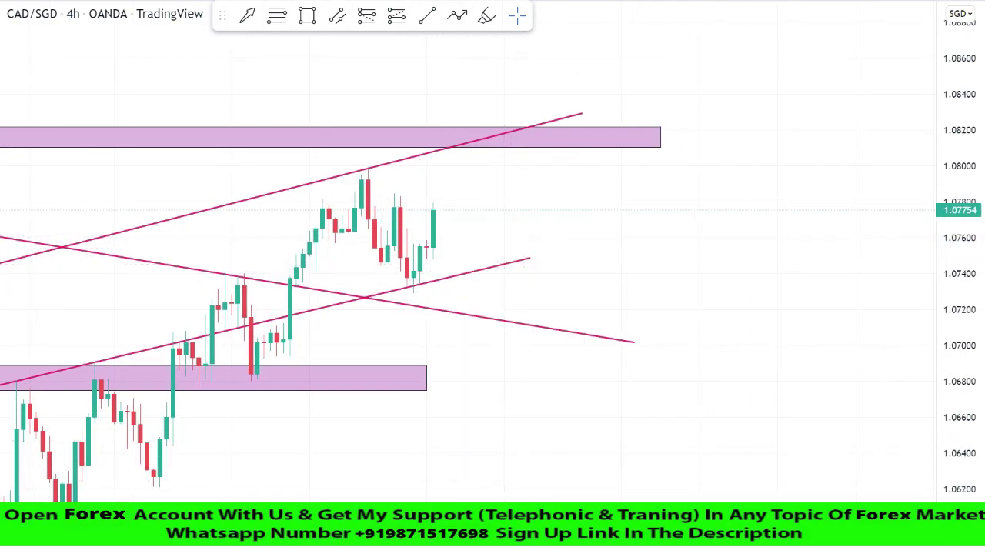
- Extend the upper rising trend line further right through the upper rectangle, ending at 1.08465
{"action": "left_click_drag", "start_coordinate": [555, 393], "coordinate": [590, 402]}
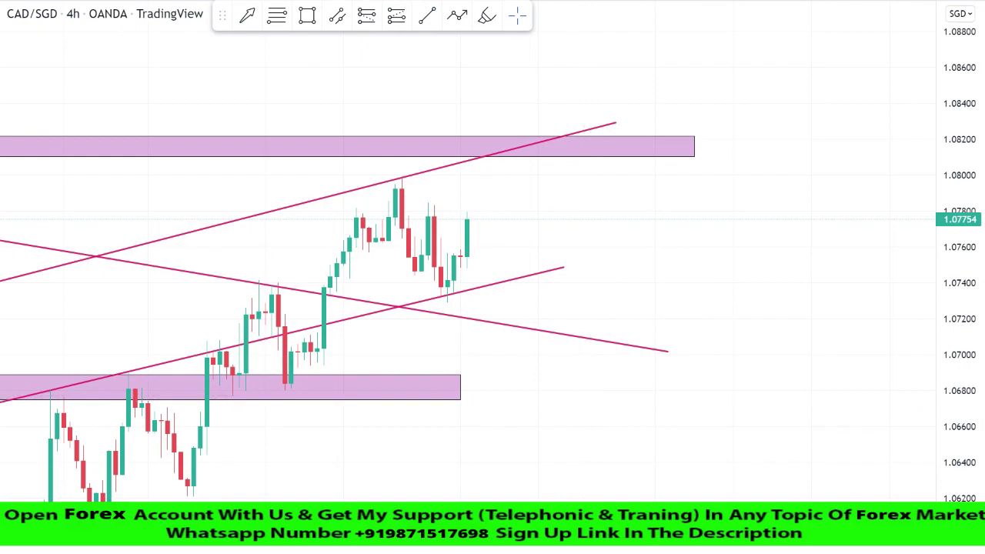
{"action": "scroll", "coordinate": [590, 382], "scroll_direction": "down", "scroll_amount": 5}
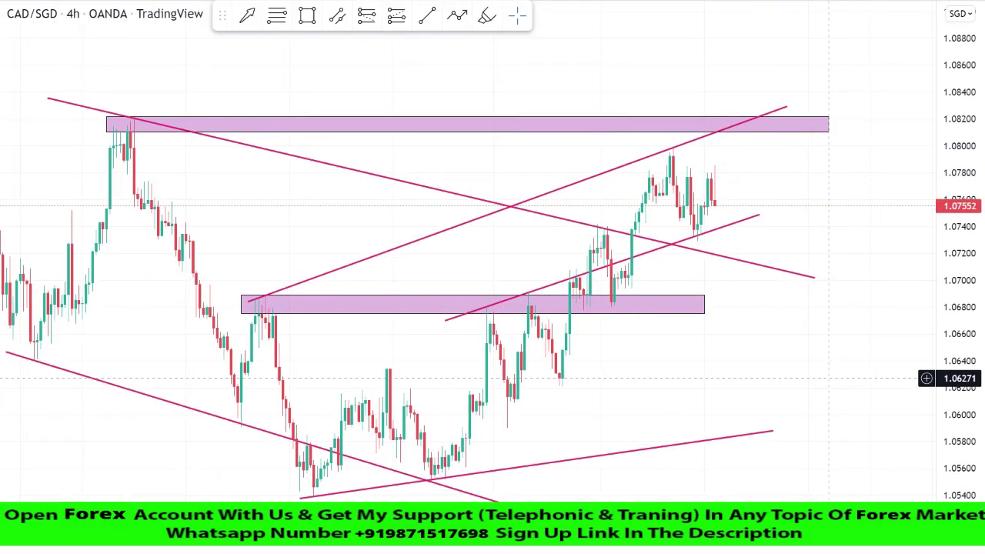
{"action": "left_click_drag", "start_coordinate": [829, 378], "coordinate": [792, 384]}
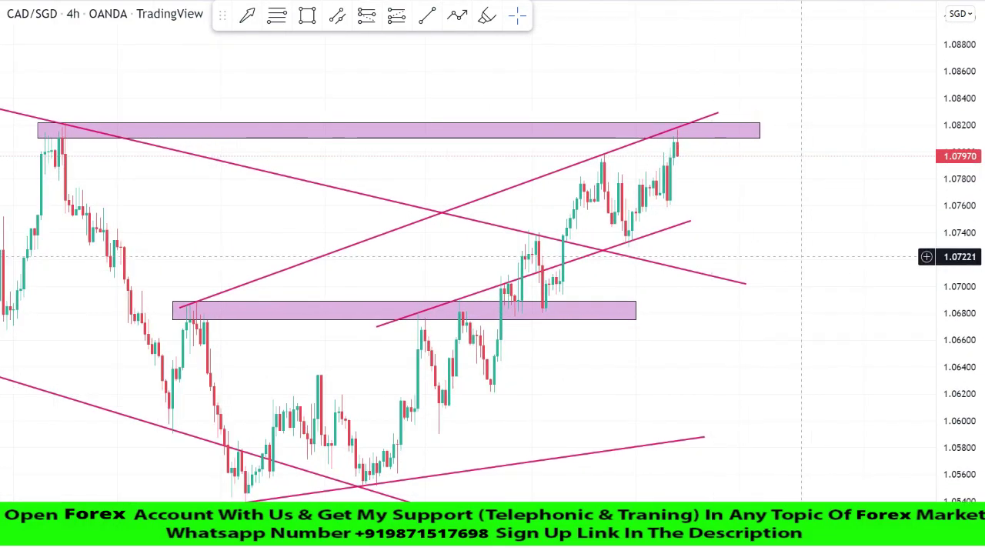
{"action": "scroll", "coordinate": [746, 256], "scroll_direction": "up", "scroll_amount": 1}
{"action": "left_click_drag", "start_coordinate": [698, 112], "coordinate": [765, 94]}
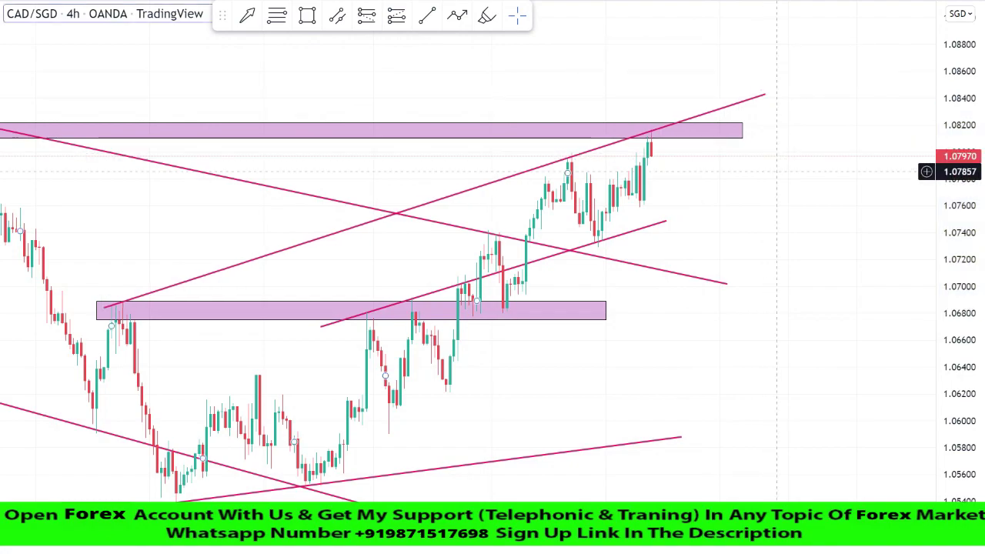
{"action": "left_click_drag", "start_coordinate": [792, 169], "coordinate": [834, 246]}
{"action": "scroll", "coordinate": [846, 370], "scroll_direction": "up", "scroll_amount": 2}
{"action": "scroll", "coordinate": [862, 308], "scroll_direction": "down", "scroll_amount": 1}
{"action": "left_click_drag", "start_coordinate": [931, 168], "coordinate": [954, 369]}
{"action": "scroll", "coordinate": [885, 316], "scroll_direction": "down", "scroll_amount": 7}
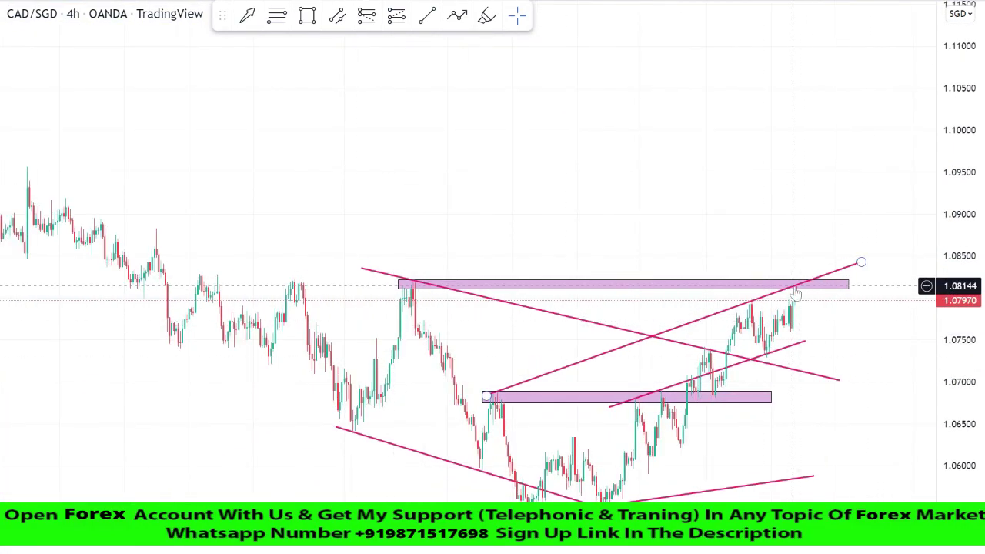
{"action": "scroll", "coordinate": [766, 231], "scroll_direction": "up", "scroll_amount": 4}
{"action": "left_click_drag", "start_coordinate": [758, 167], "coordinate": [767, 161]}
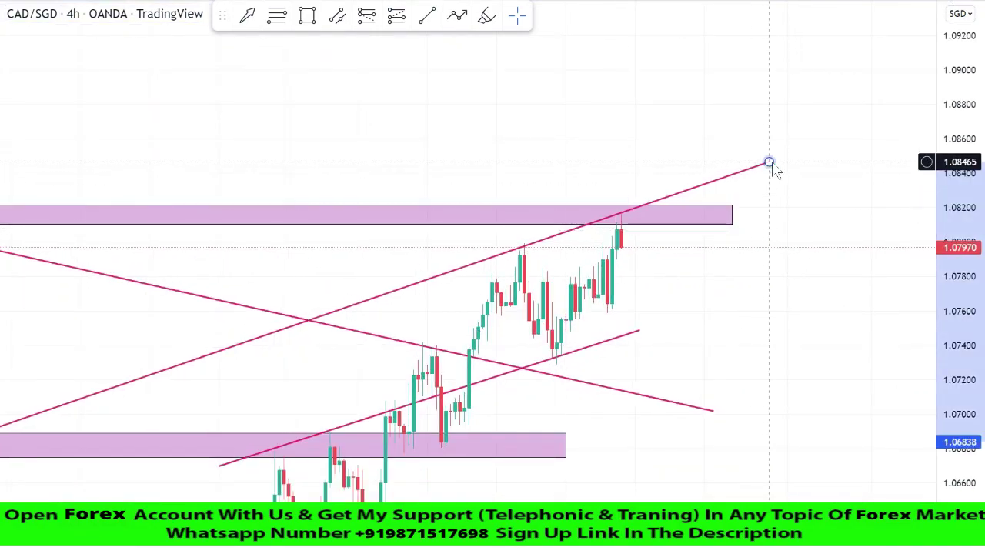
- Place a short position on the red candle rejecting the upper rectangle, with entry 1.07970, stop 1.08273 and target 1.07364
{"action": "scroll", "coordinate": [836, 263], "scroll_direction": "up", "scroll_amount": 2}
{"action": "left_click_drag", "start_coordinate": [836, 263], "coordinate": [841, 253]}
{"action": "left_click_drag", "start_coordinate": [954, 300], "coordinate": [954, 171]}
{"action": "scroll", "coordinate": [723, 177], "scroll_direction": "up", "scroll_amount": 2}
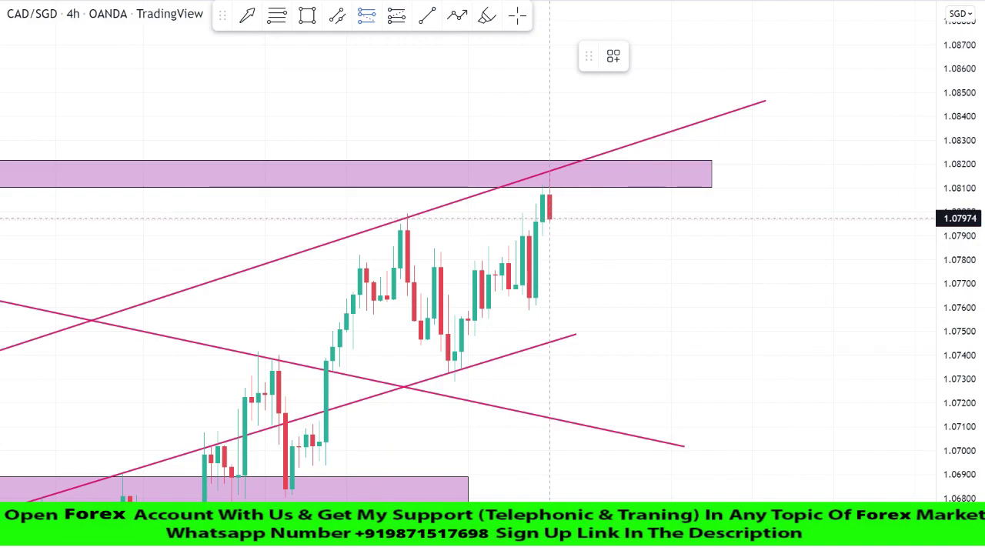
{"action": "left_click", "coordinate": [550, 219]}
{"action": "left_click_drag", "start_coordinate": [550, 97], "coordinate": [569, 158]}
{"action": "left_click_drag", "start_coordinate": [557, 374], "coordinate": [478, 379]}
{"action": "left_click_drag", "start_coordinate": [470, 163], "coordinate": [471, 157]}
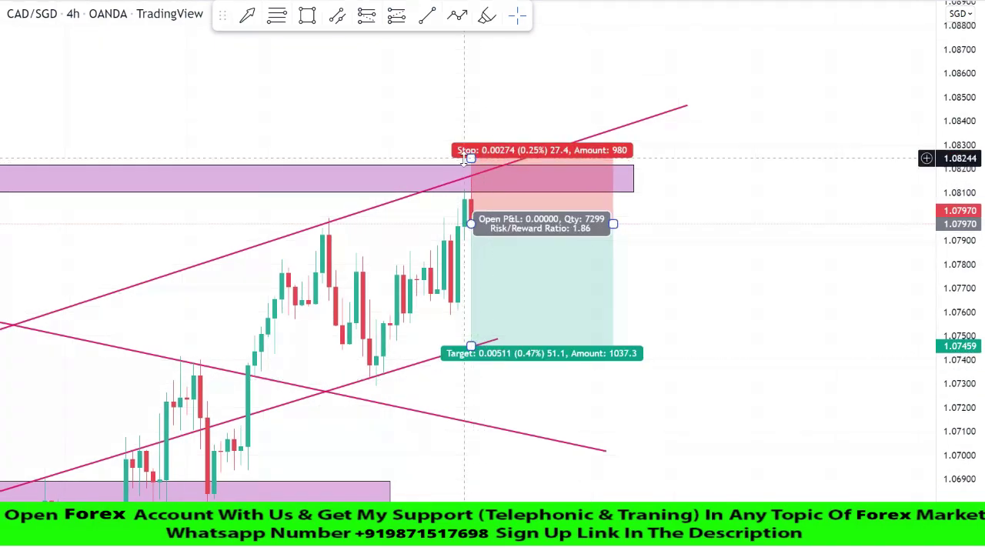
{"action": "left_click_drag", "start_coordinate": [472, 346], "coordinate": [473, 356]}
{"action": "left_click", "coordinate": [692, 325]}
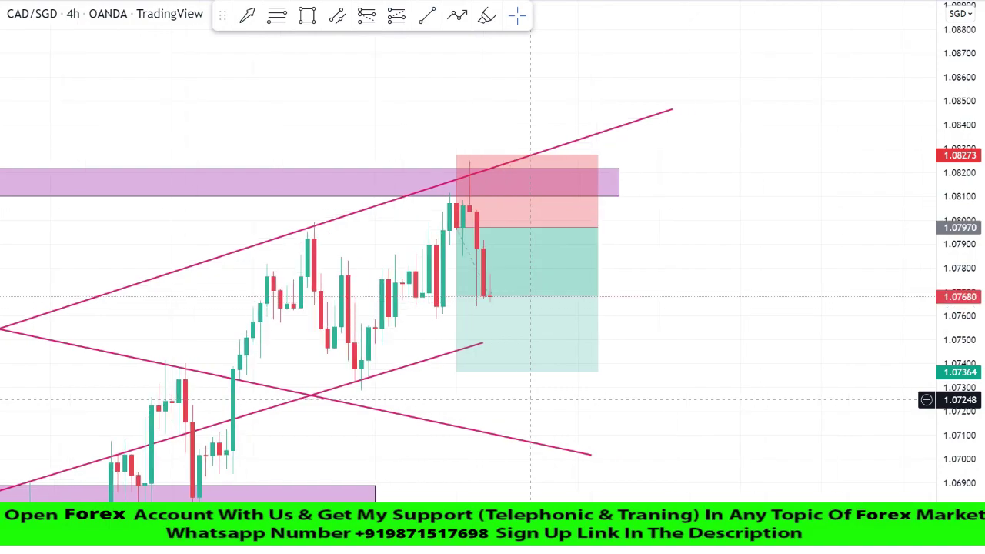
- Remove the short position with entry 1.07970 from the chart
{"action": "mouse_move", "coordinate": [458, 296]}
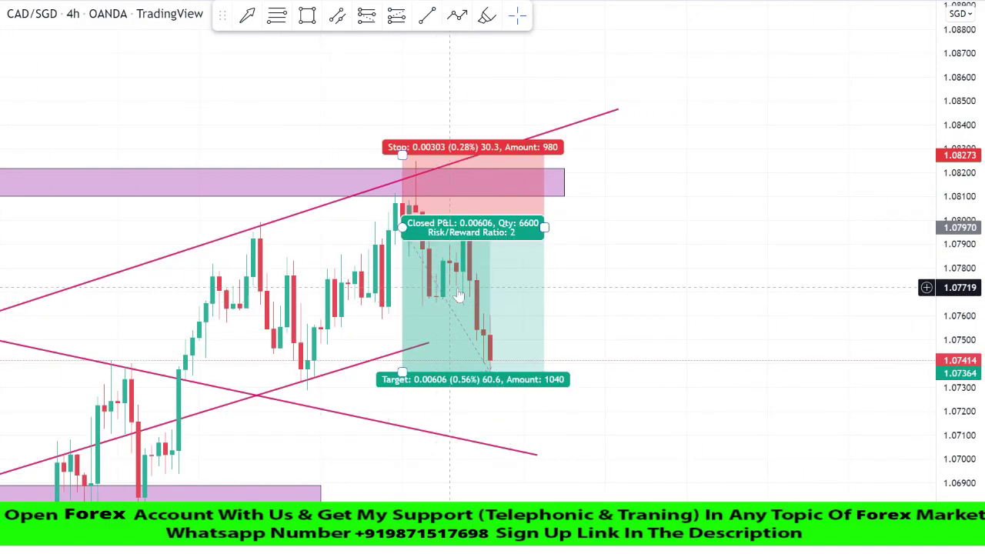
{"action": "right_click", "coordinate": [438, 280]}
{"action": "left_click", "coordinate": [526, 496]}
- Extend the lowest rising trend line further right past the newest candles, ending at about 1.0614
{"action": "scroll", "coordinate": [838, 261], "scroll_direction": "down", "scroll_amount": 4}
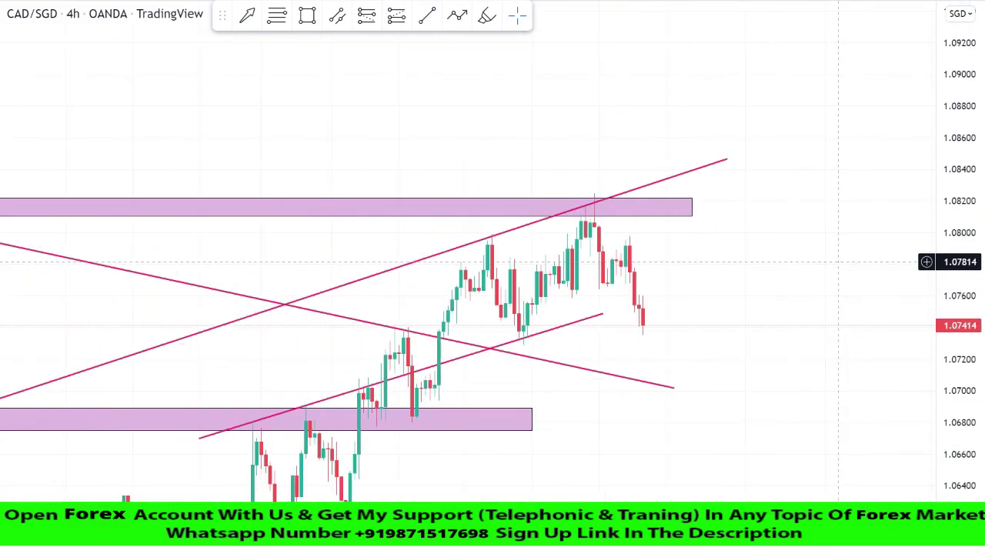
{"action": "scroll", "coordinate": [838, 262], "scroll_direction": "down", "scroll_amount": 2}
{"action": "left_click_drag", "start_coordinate": [851, 246], "coordinate": [808, 157]}
{"action": "left_click_drag", "start_coordinate": [958, 269], "coordinate": [959, 370]}
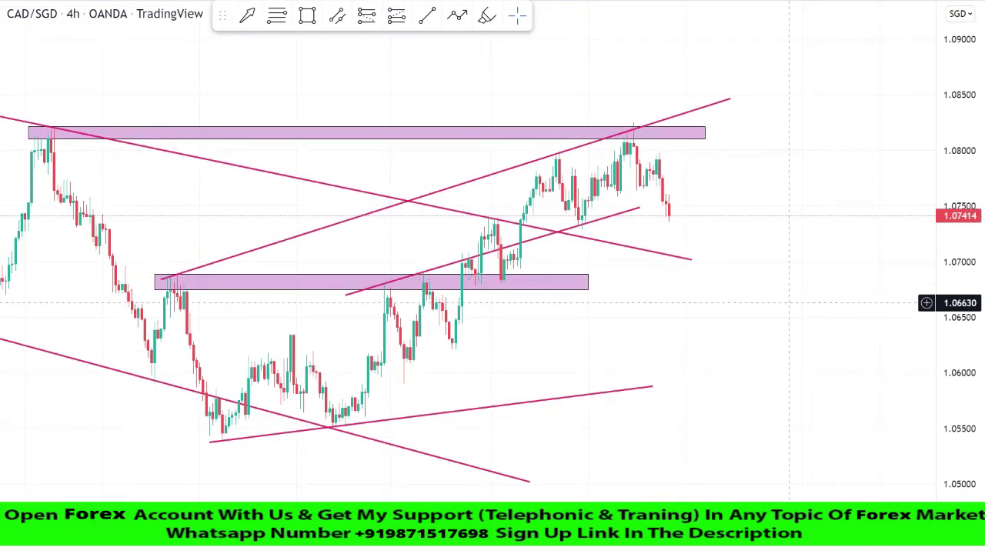
{"action": "left_click_drag", "start_coordinate": [652, 387], "coordinate": [834, 357]}
{"action": "left_click", "coordinate": [821, 309]}
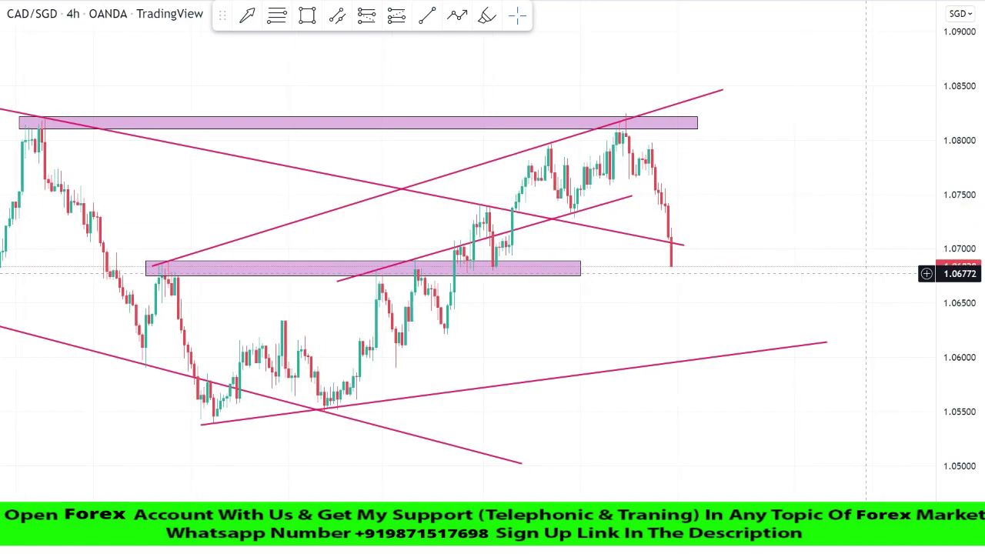
- Extend the falling trend line that crosses the two rising lines past the newest candles, ending at about 1.0677
{"action": "scroll", "coordinate": [931, 139], "scroll_direction": "up", "scroll_amount": 2}
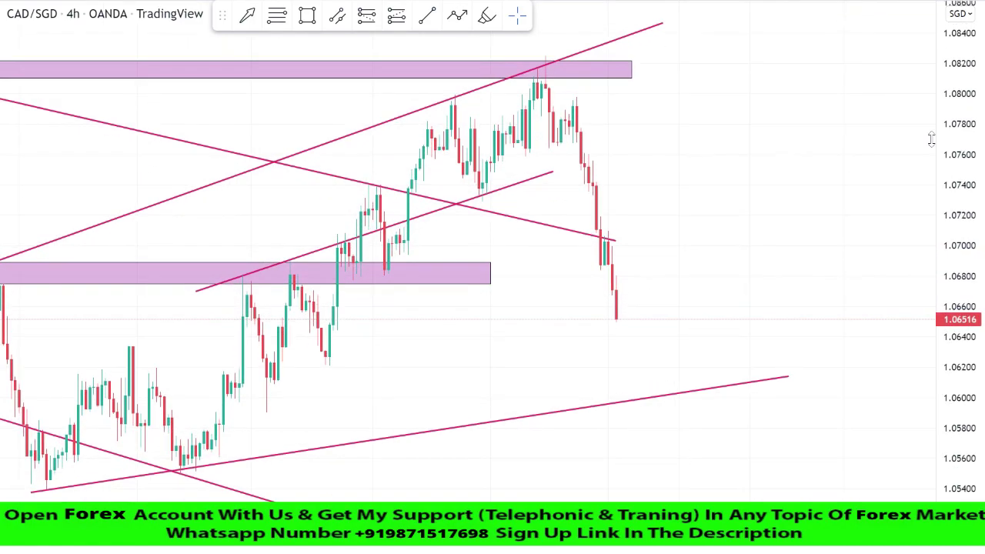
{"action": "left_click_drag", "start_coordinate": [609, 244], "coordinate": [801, 281]}
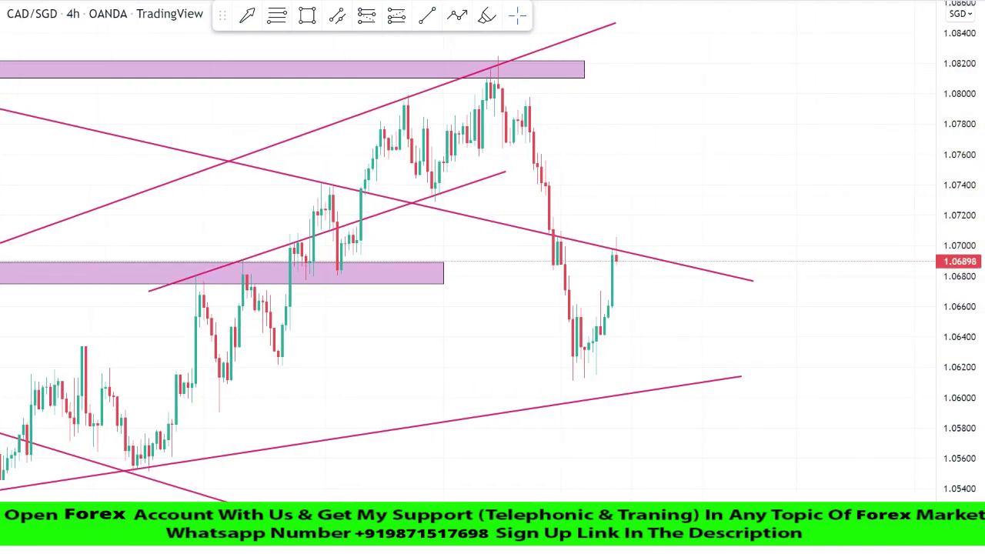
- Place a short position on the newest red candle below the falling trend line, with entry 1.06898, stop 1.07073 and target about 1.0654
{"action": "scroll", "coordinate": [361, 189], "scroll_direction": "down", "scroll_amount": 2}
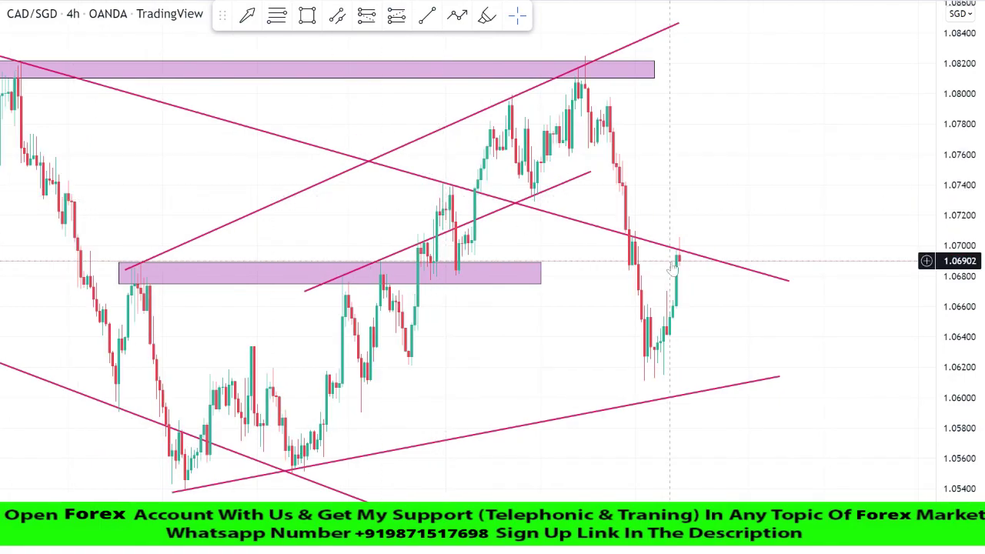
{"action": "scroll", "coordinate": [673, 265], "scroll_direction": "up", "scroll_amount": 4}
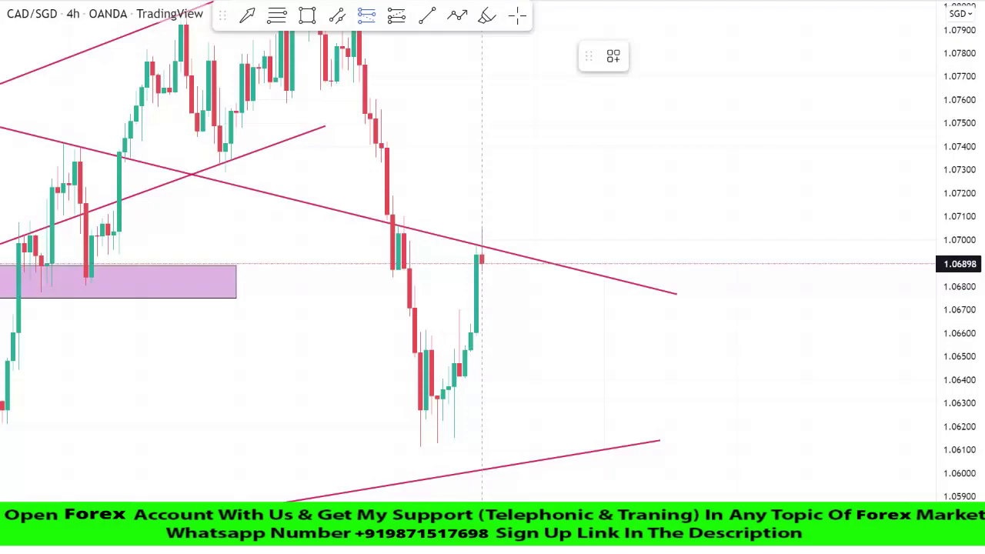
{"action": "left_click", "coordinate": [483, 264]}
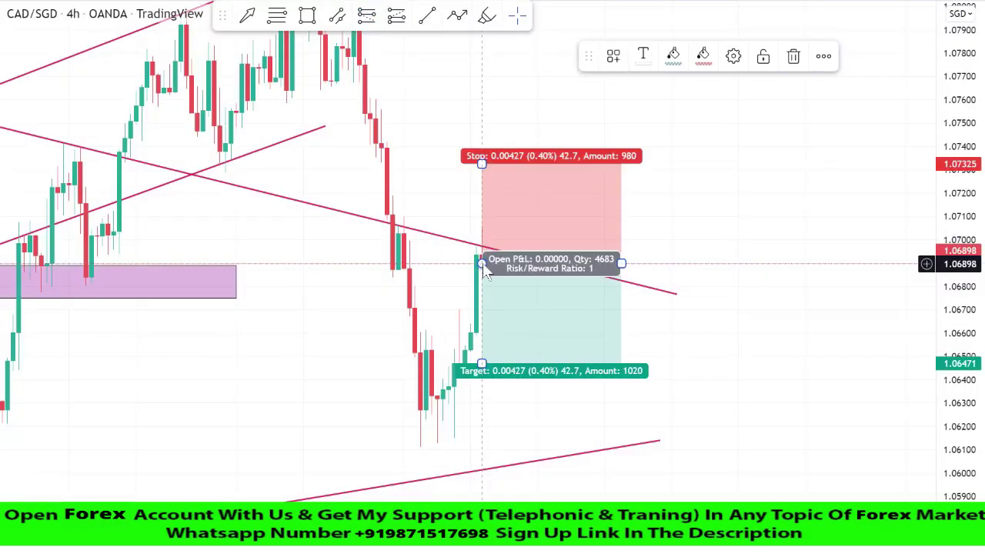
{"action": "left_click_drag", "start_coordinate": [482, 163], "coordinate": [481, 222]}
{"action": "left_click_drag", "start_coordinate": [480, 374], "coordinate": [480, 341]}
{"action": "left_click", "coordinate": [856, 340]}
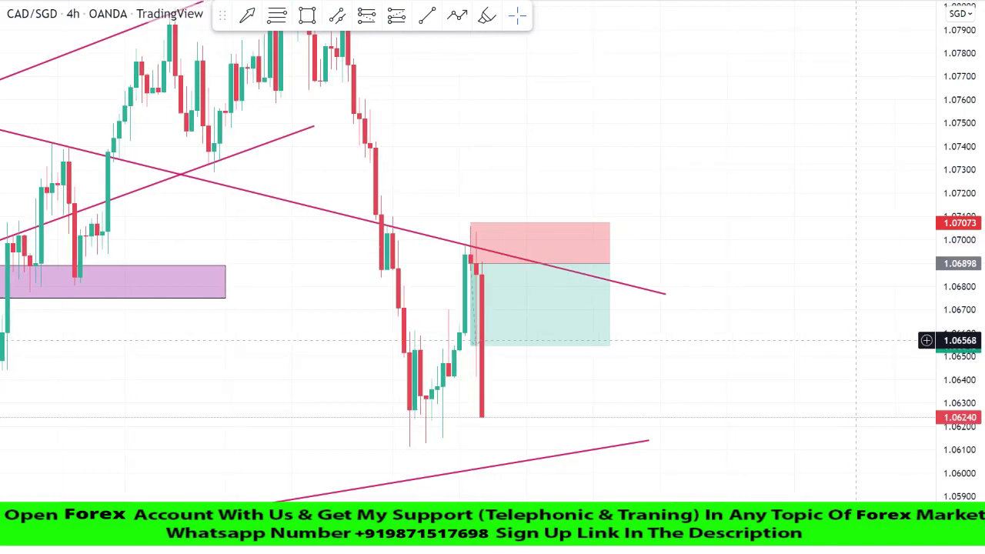
- Remove the short position with entry 1.06898 from the chart
{"action": "right_click", "coordinate": [550, 264]}
{"action": "mouse_move", "coordinate": [551, 305]}
{"action": "left_click", "coordinate": [599, 498]}
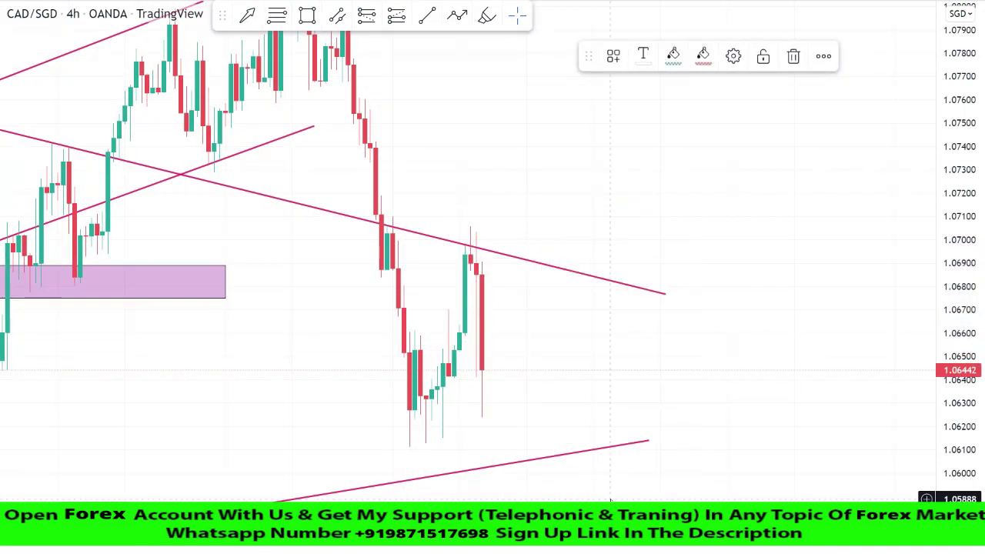
- Draw a support rectangle from about 1.0611 down to 1.0590, stretching from the earlier swing low past the newest candles
{"action": "left_click_drag", "start_coordinate": [962, 146], "coordinate": [963, 306]}
{"action": "scroll", "coordinate": [906, 301], "scroll_direction": "down", "scroll_amount": 3}
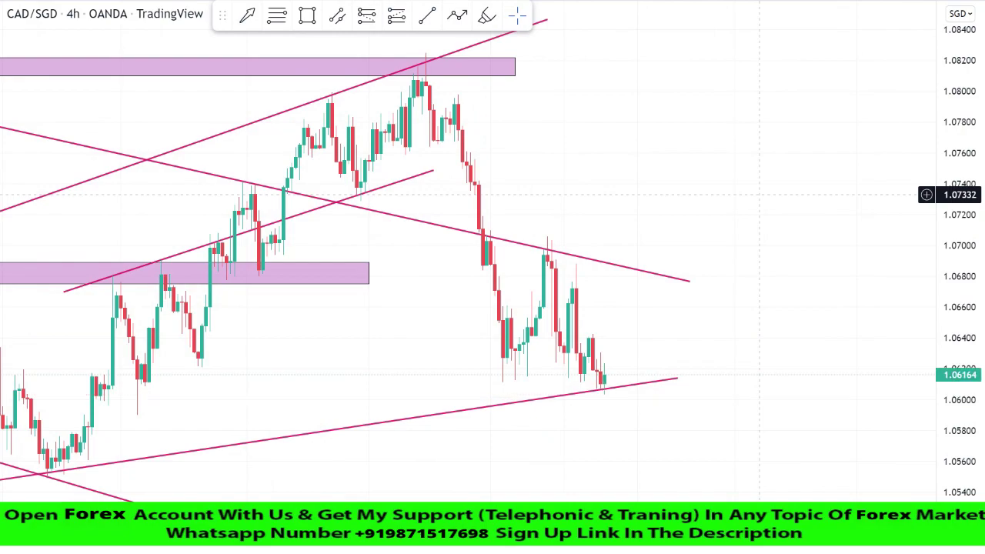
{"action": "scroll", "coordinate": [761, 246], "scroll_direction": "up", "scroll_amount": 1}
{"action": "left_click_drag", "start_coordinate": [760, 281], "coordinate": [884, 217]}
{"action": "scroll", "coordinate": [413, 404], "scroll_direction": "down", "scroll_amount": 2}
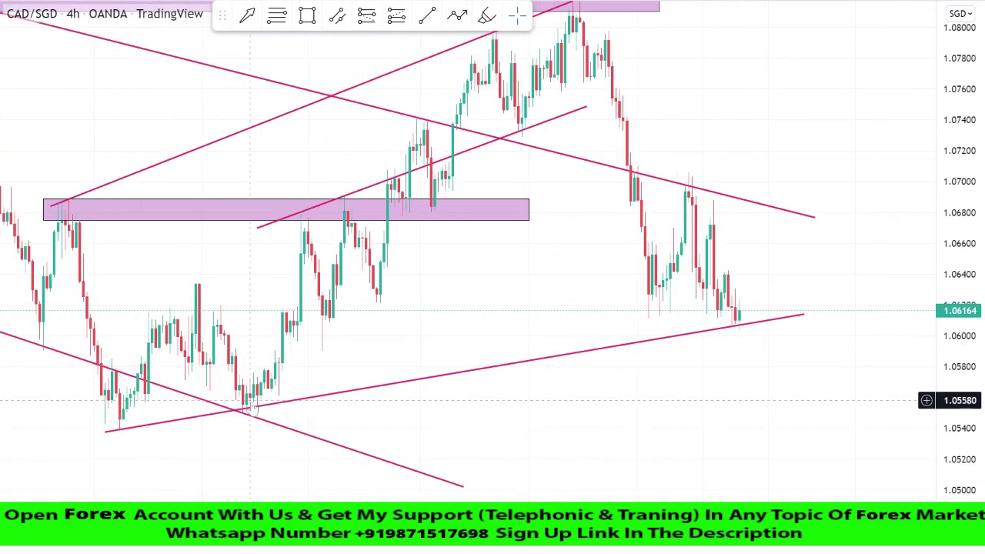
{"action": "scroll", "coordinate": [385, 301], "scroll_direction": "up", "scroll_amount": 3}
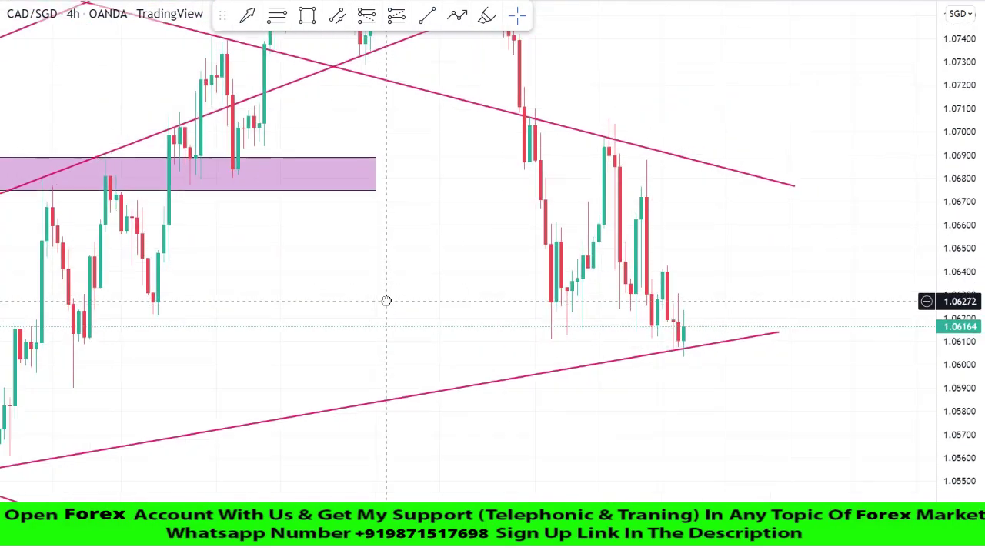
{"action": "key", "text": "alt+shift+r"}
{"action": "left_click_drag", "start_coordinate": [56, 336], "coordinate": [758, 387]}
{"action": "left_click", "coordinate": [771, 365]}
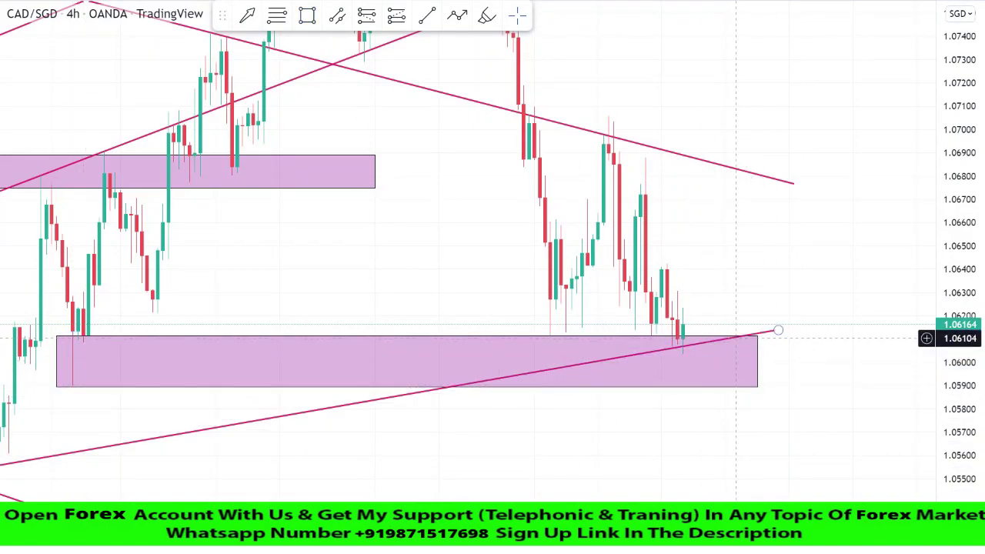
- Delete the support rectangle around the lowest rising trend line
{"action": "left_click", "coordinate": [685, 338]}
{"action": "left_click", "coordinate": [816, 57]}
- Place a long position on the green candle at the lowest rising trend line, with entry 1.06166, stop 1.06014 and target 1.06470, and resume the replay
{"action": "scroll", "coordinate": [838, 275], "scroll_direction": "up", "scroll_amount": 1}
{"action": "left_click_drag", "start_coordinate": [971, 263], "coordinate": [975, 193]}
{"action": "scroll", "coordinate": [693, 293], "scroll_direction": "up", "scroll_amount": 3}
{"action": "left_click_drag", "start_coordinate": [447, 162], "coordinate": [342, 40]}
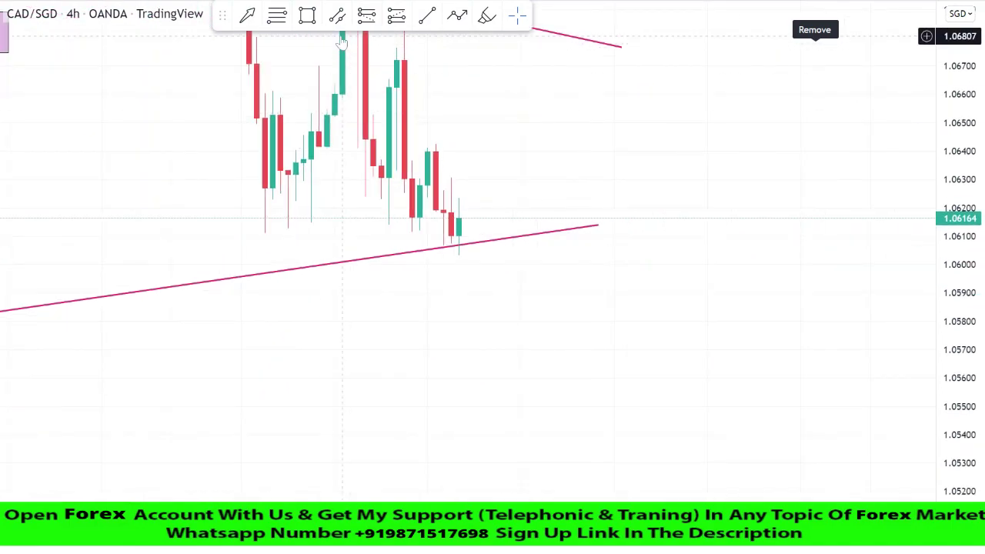
{"action": "left_click", "coordinate": [397, 15]}
{"action": "left_click", "coordinate": [459, 218]}
{"action": "left_click_drag", "start_coordinate": [459, 343], "coordinate": [482, 260]}
{"action": "left_click_drag", "start_coordinate": [716, 209], "coordinate": [719, 265]}
{"action": "left_click_drag", "start_coordinate": [462, 147], "coordinate": [462, 186]}
{"action": "left_click", "coordinate": [766, 167]}
{"action": "key", "text": "shift+Down"}
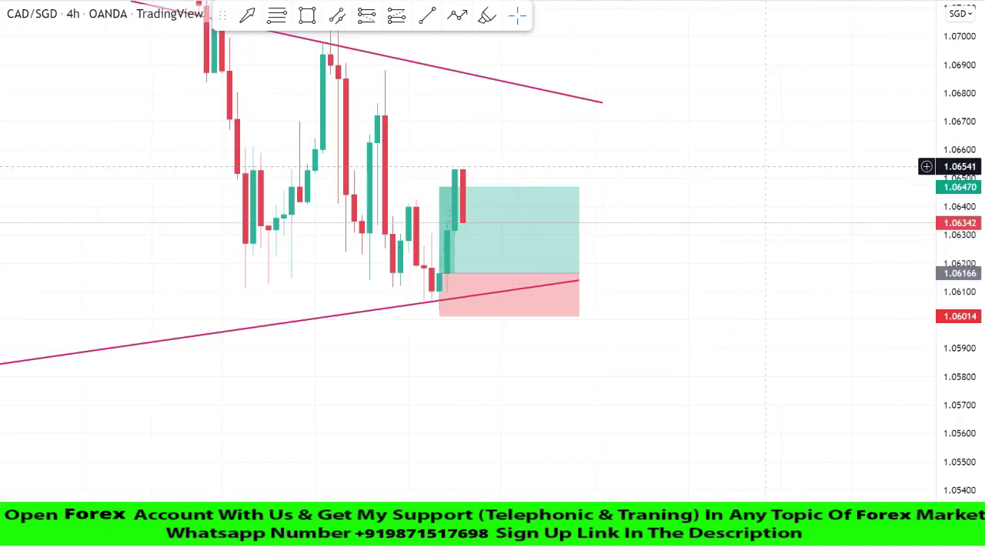